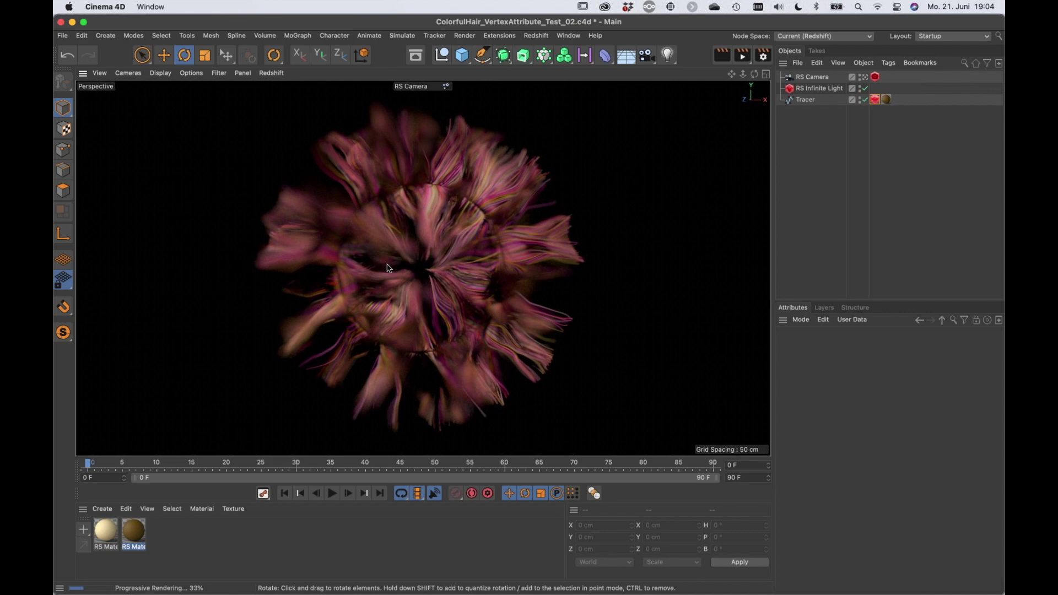
- Show the Tracer's Redshift Object tag, with curves rendered as Hair Strands at thickness 1
click(876, 100)
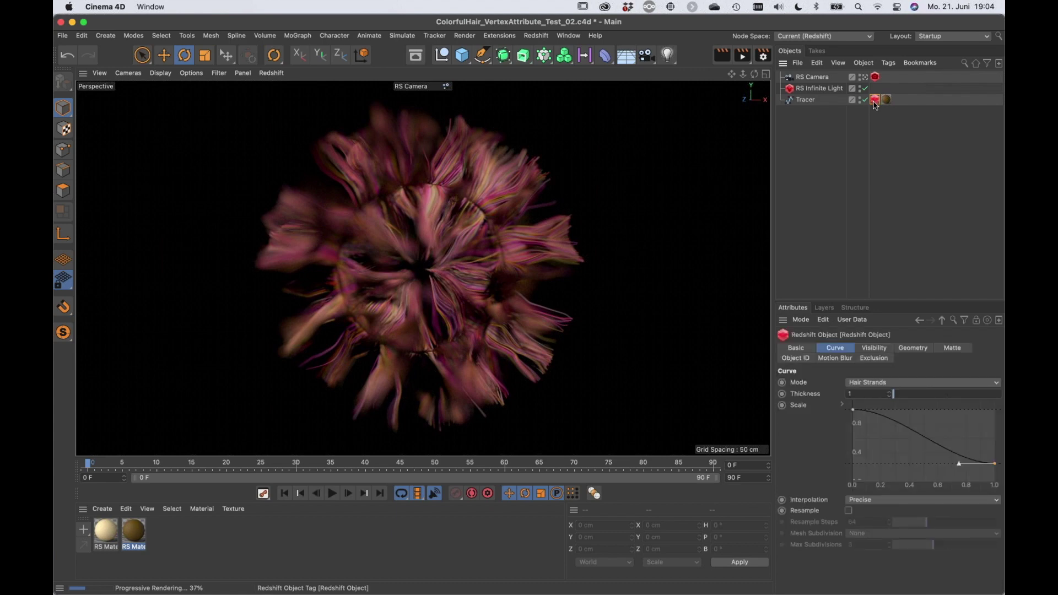
- Delete the Tracer's Redshift Object tag and add a new Redshift Object tag to Tracer
key(Delete)
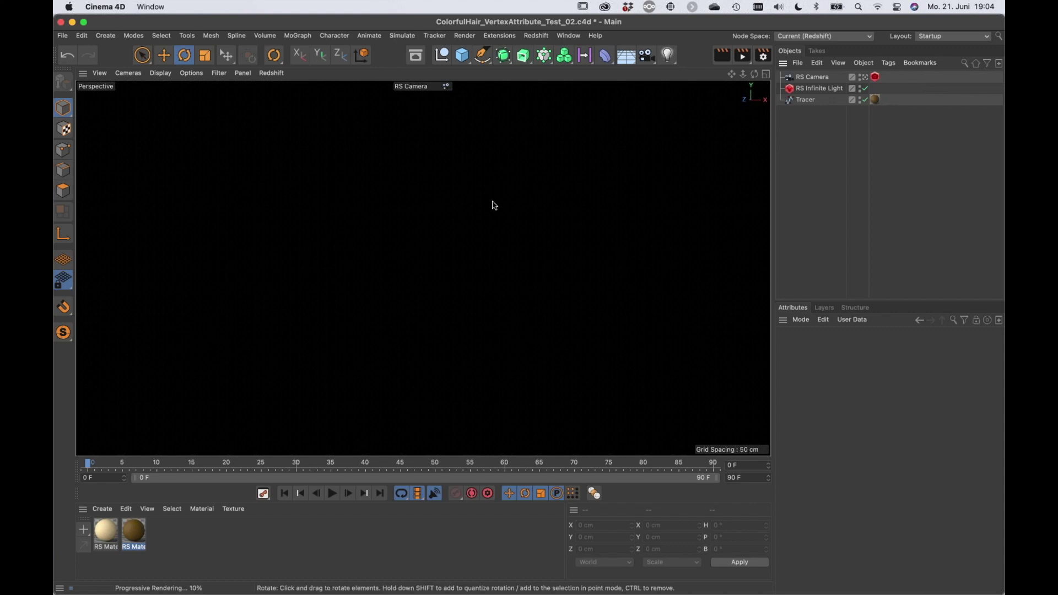
right_click(803, 107)
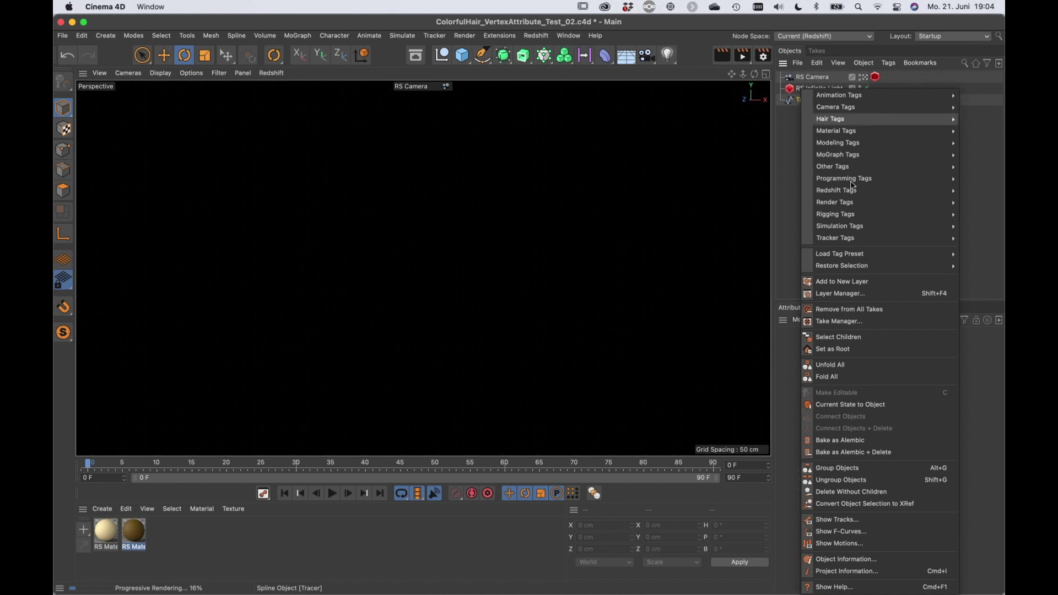
mouse_move(821, 190)
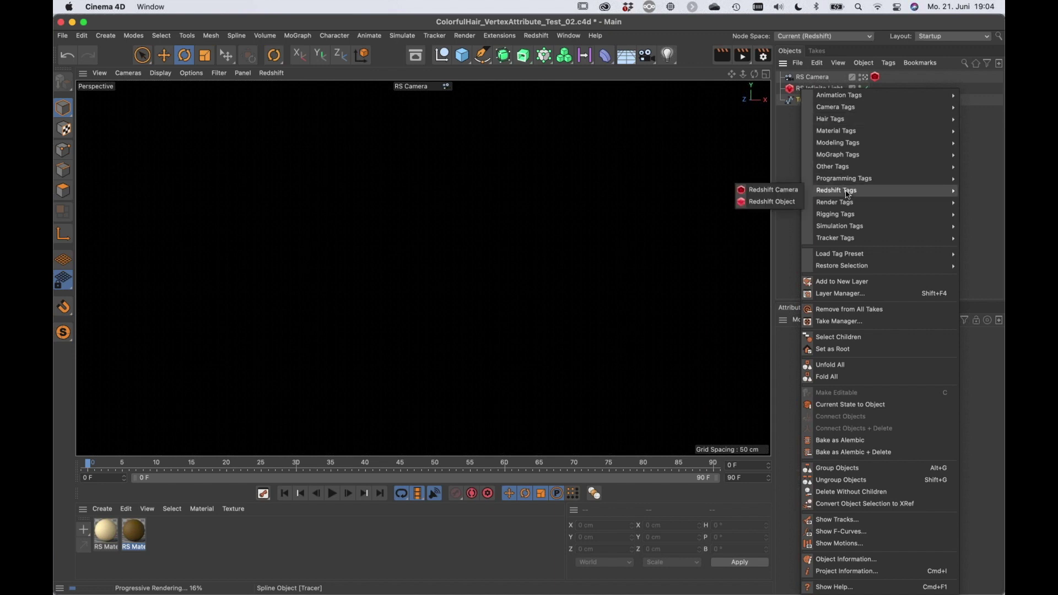
click(763, 202)
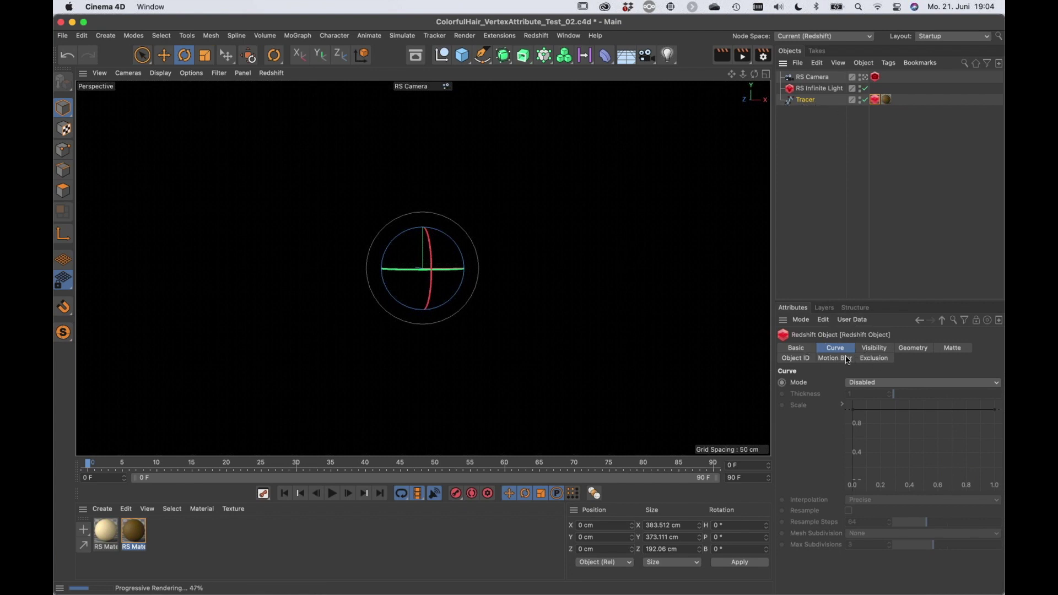
- Render the Tracer curves as Hair Strands and try a strand thickness of 8.12
click(872, 384)
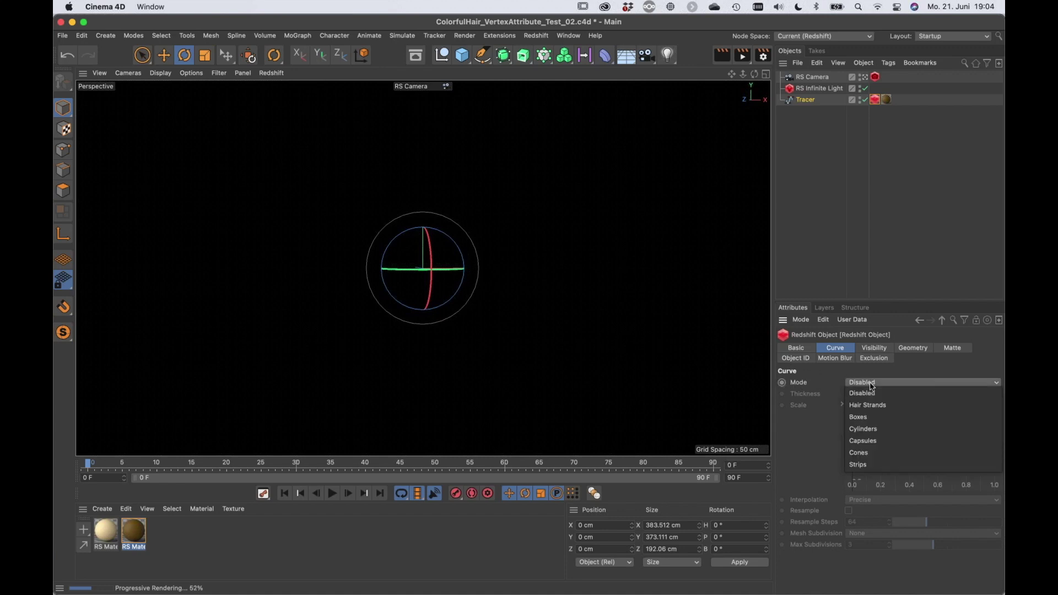
click(885, 407)
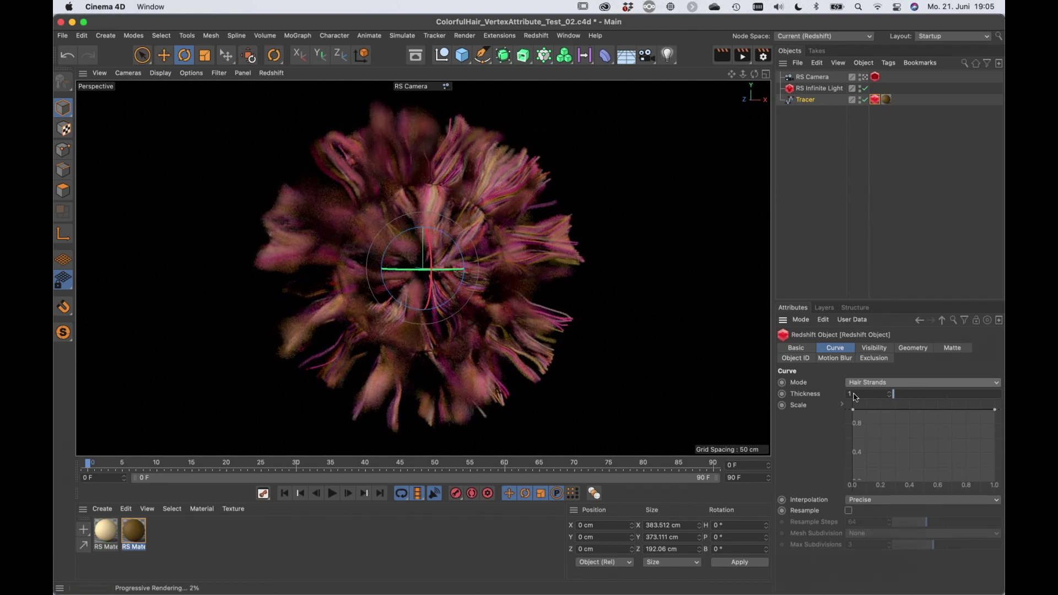
drag(855, 397, 865, 400)
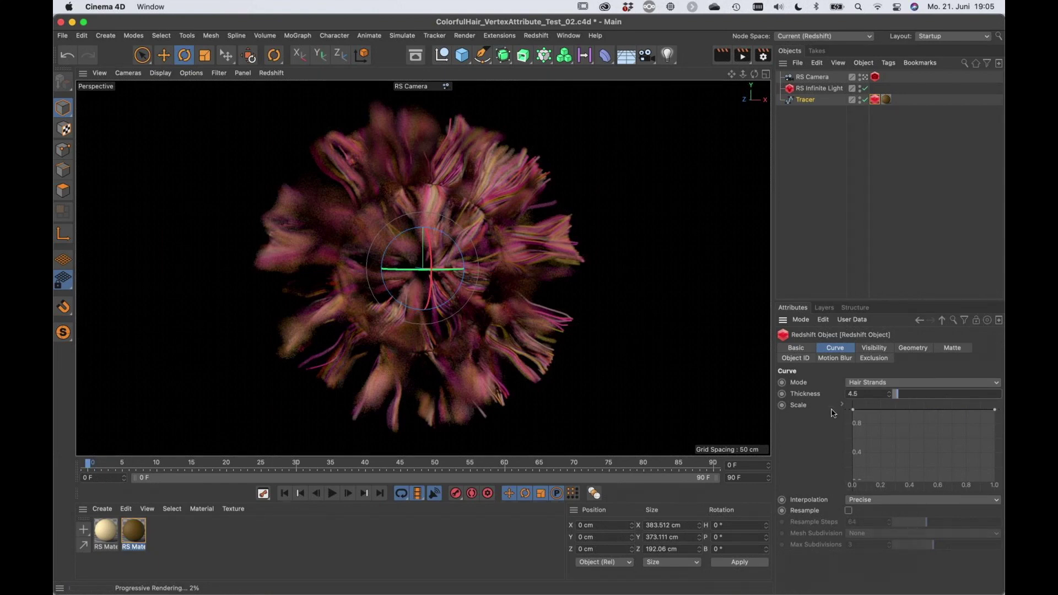
text(8.12)
key(Return)
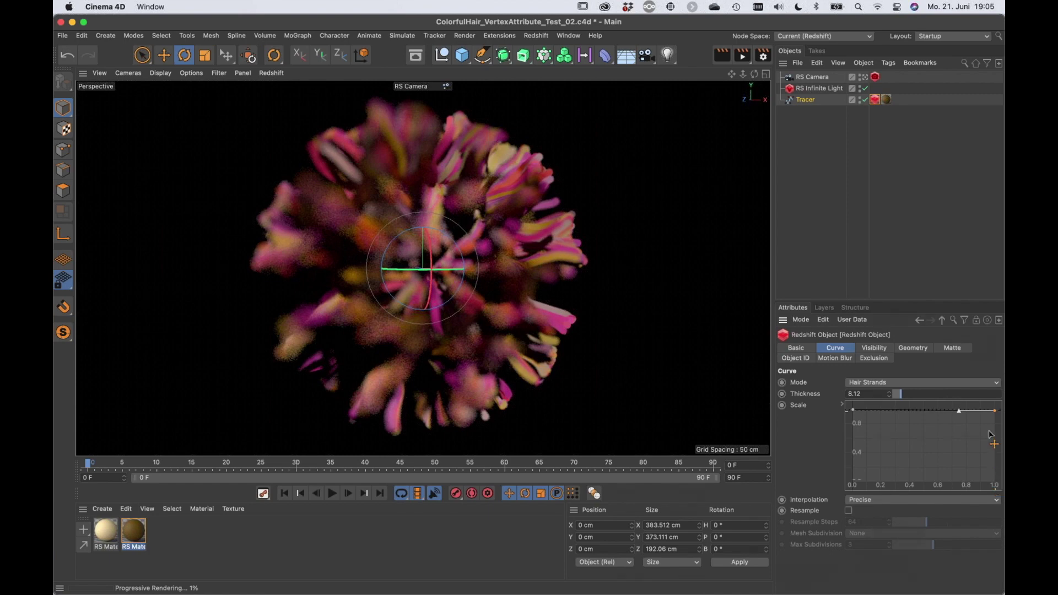
- Taper the Scale curve to 0 at the tips and set strand thickness to 1
drag(991, 435, 992, 440)
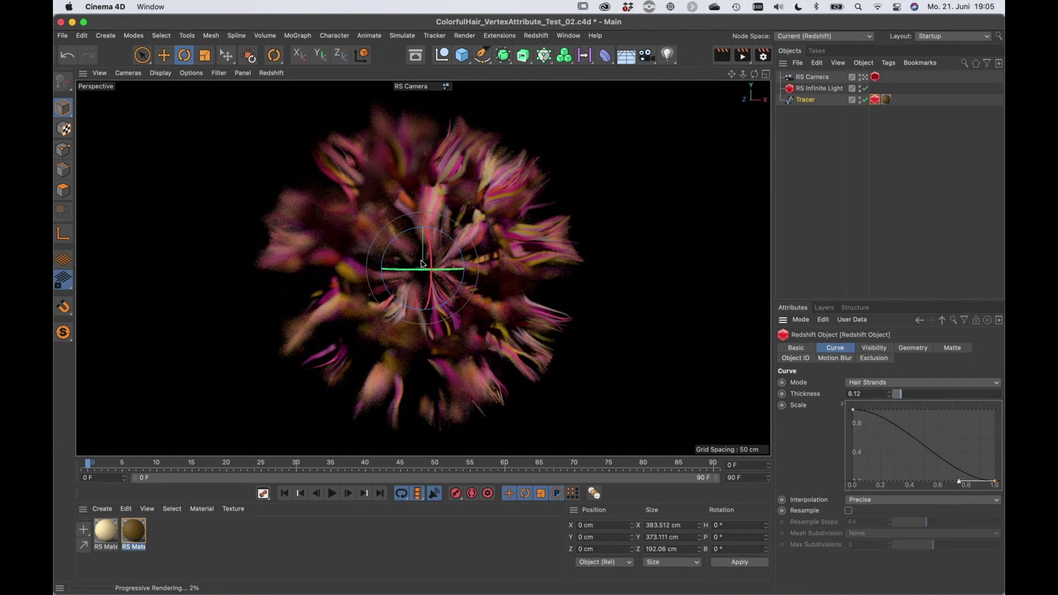
double_click(859, 394)
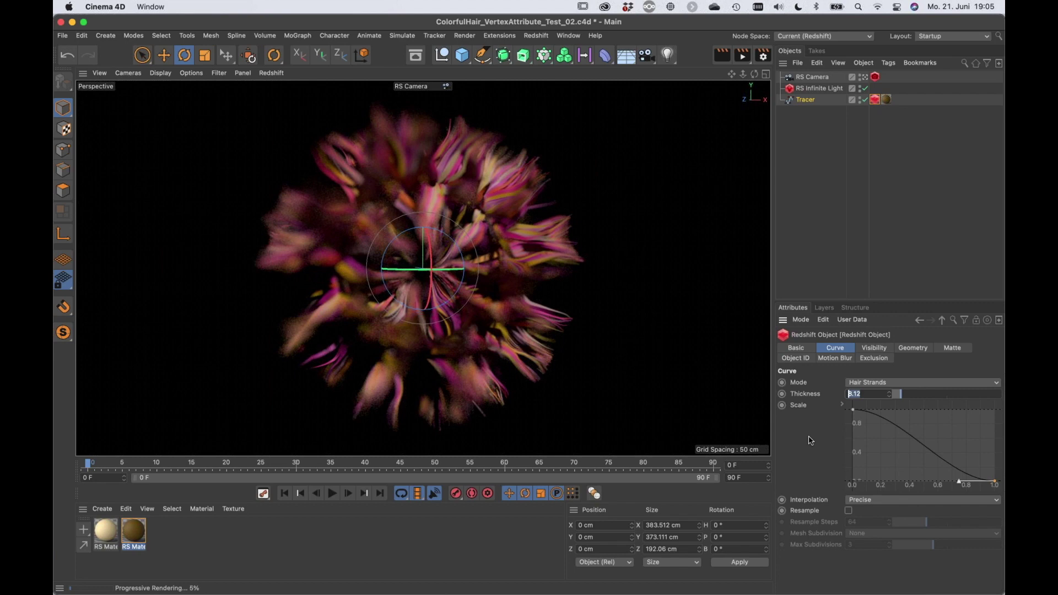
text(1)
key(Return)
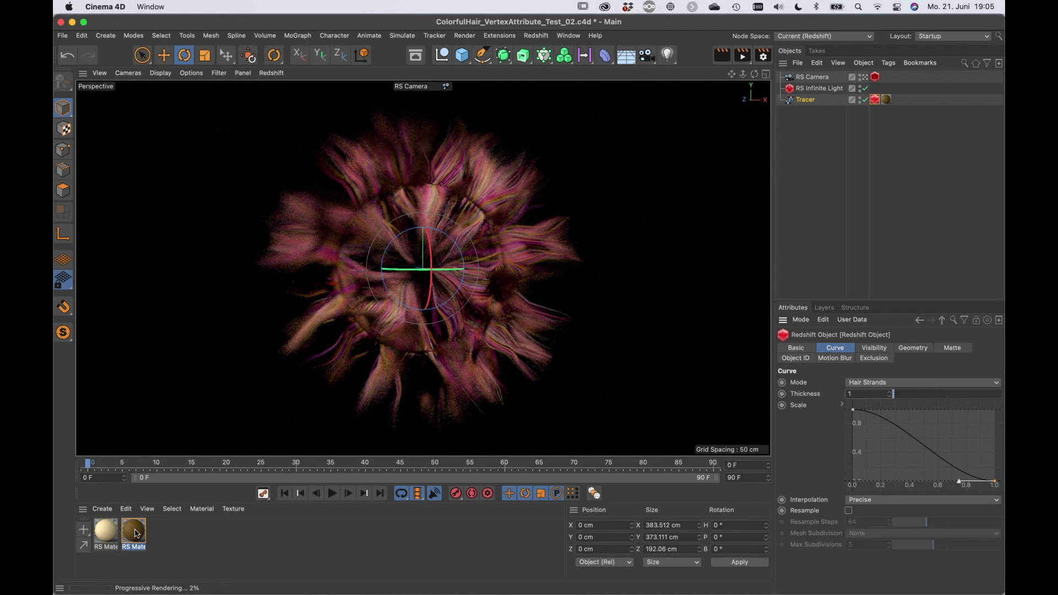
double_click(135, 531)
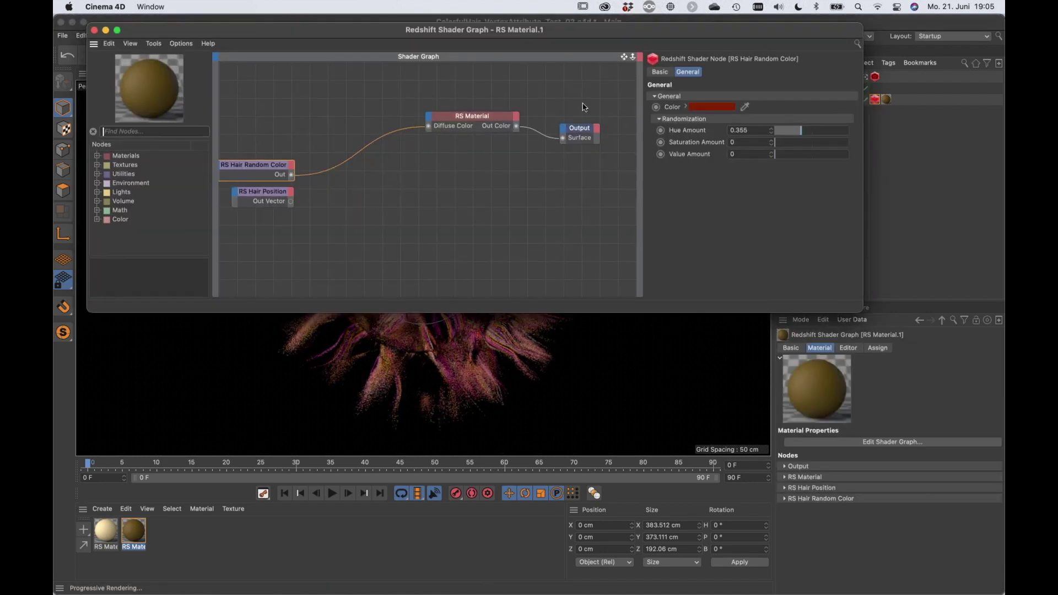
- Arrange the RS Hair, RS Material and Output nodes close together in the Shader Graph
drag(584, 30, 570, 330)
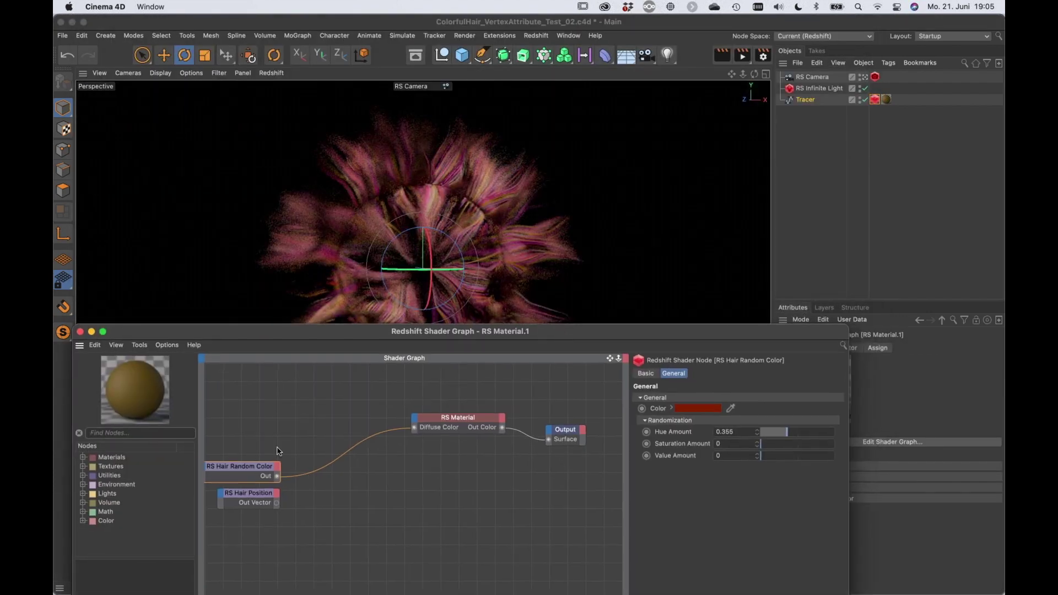
drag(278, 451, 245, 513)
drag(274, 478, 383, 434)
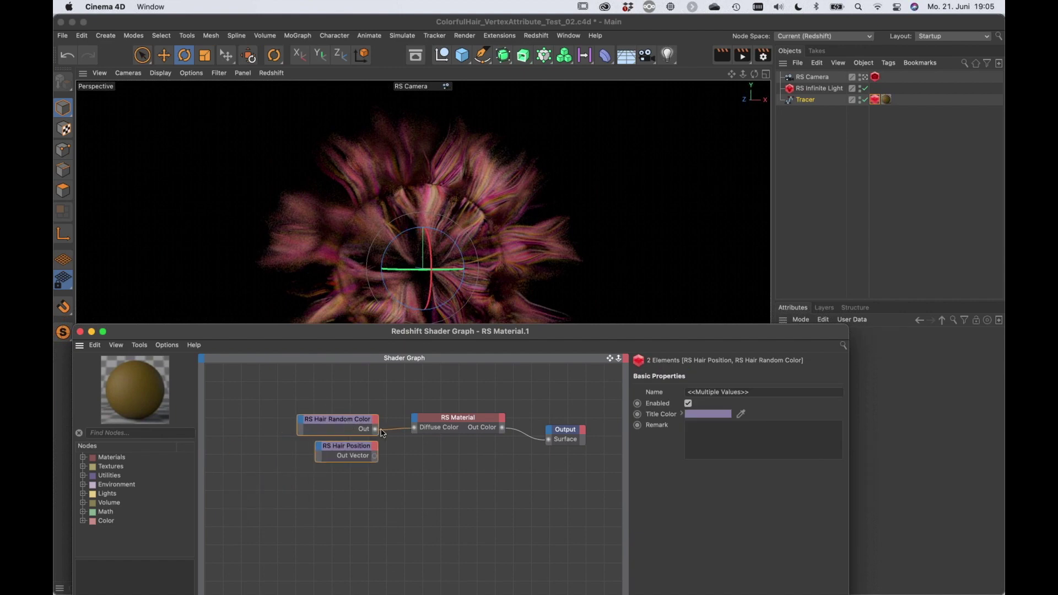
drag(565, 431, 556, 420)
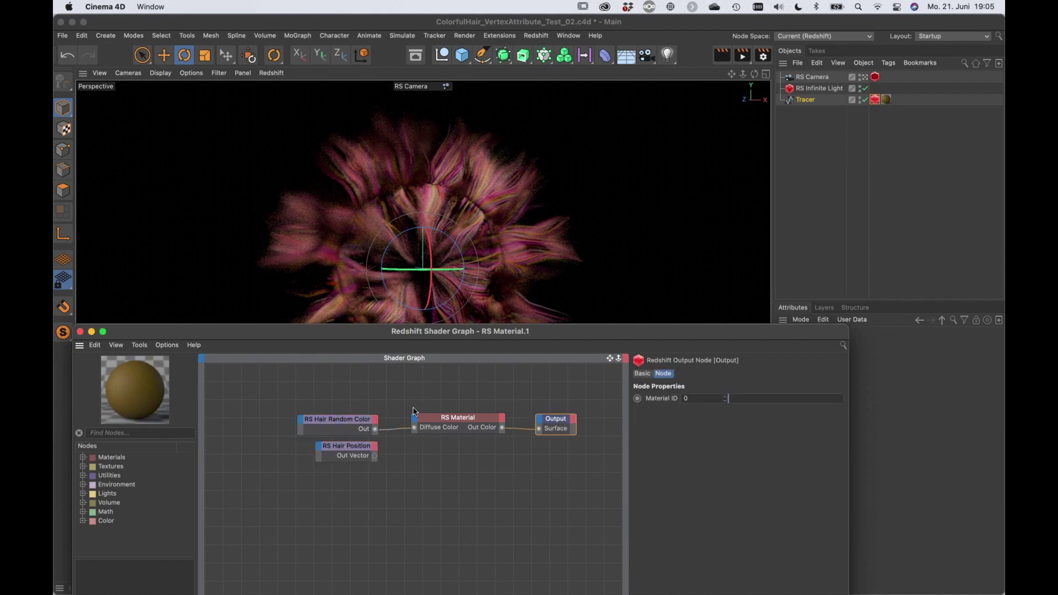
drag(478, 428, 479, 427)
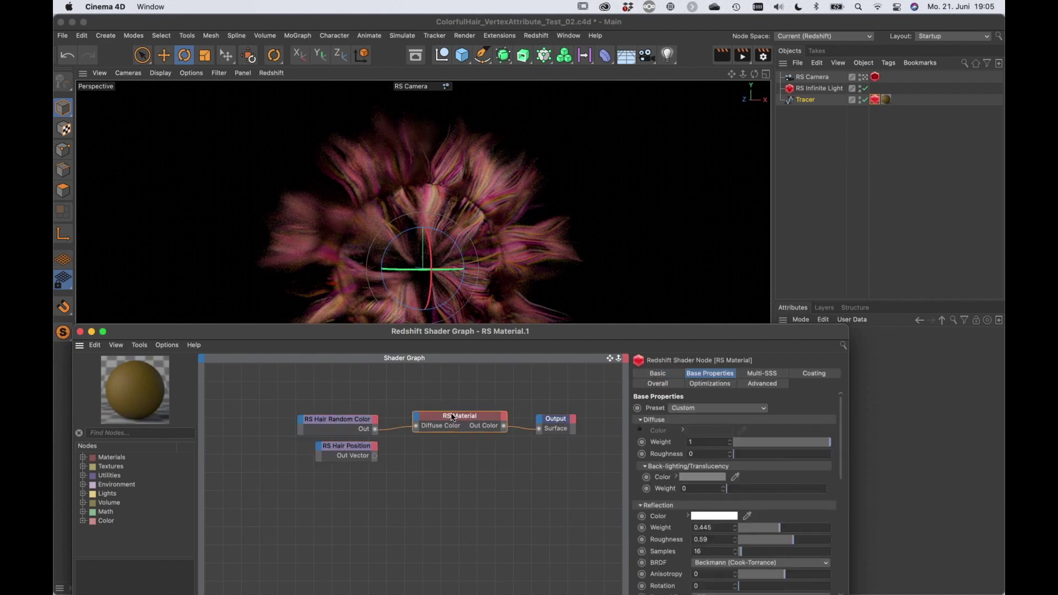
drag(346, 422, 344, 415)
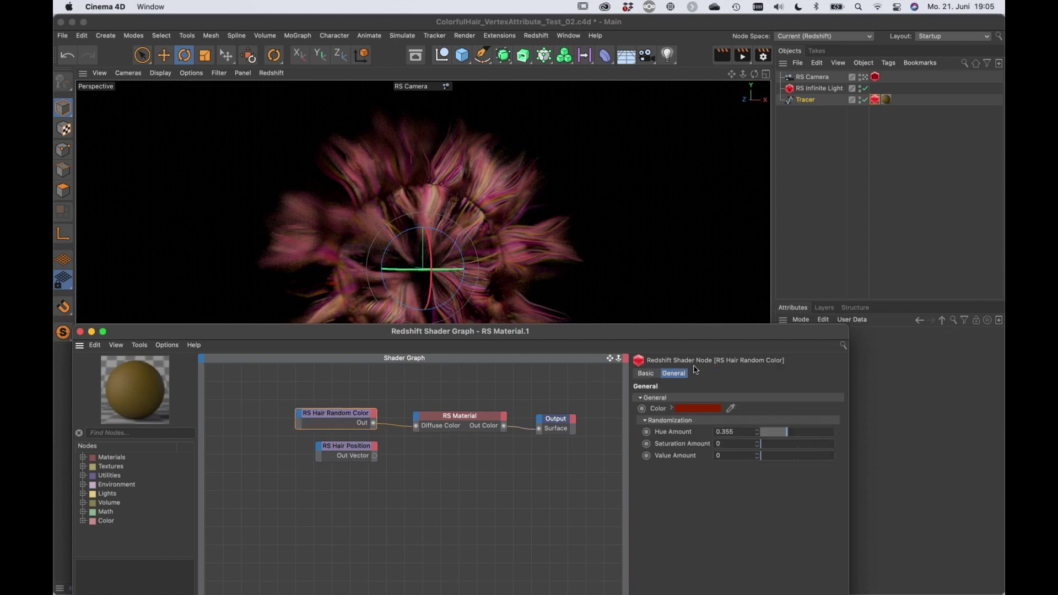
drag(496, 331, 481, 343)
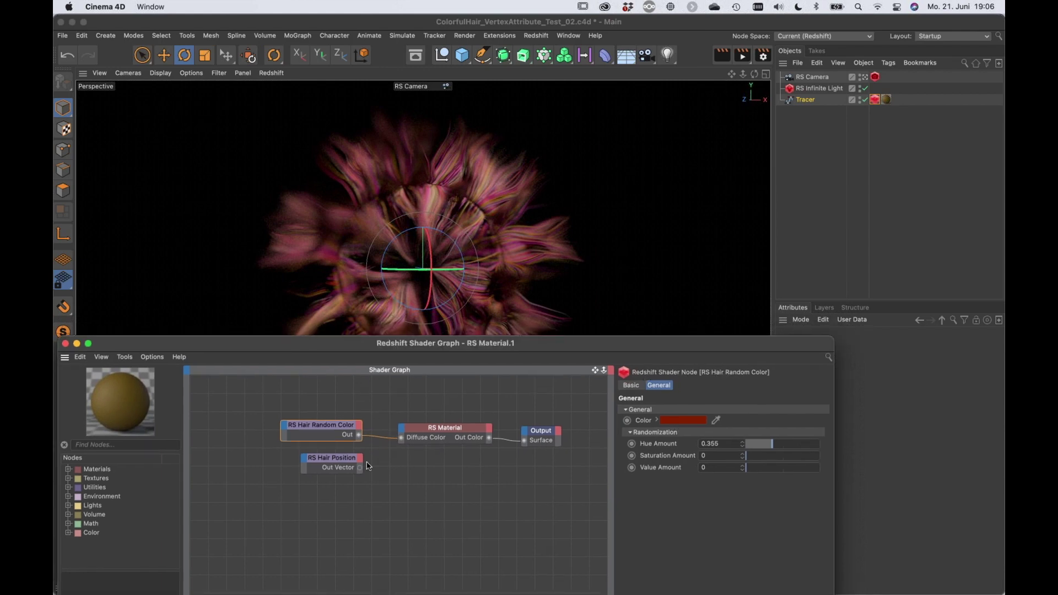
drag(327, 470, 320, 468)
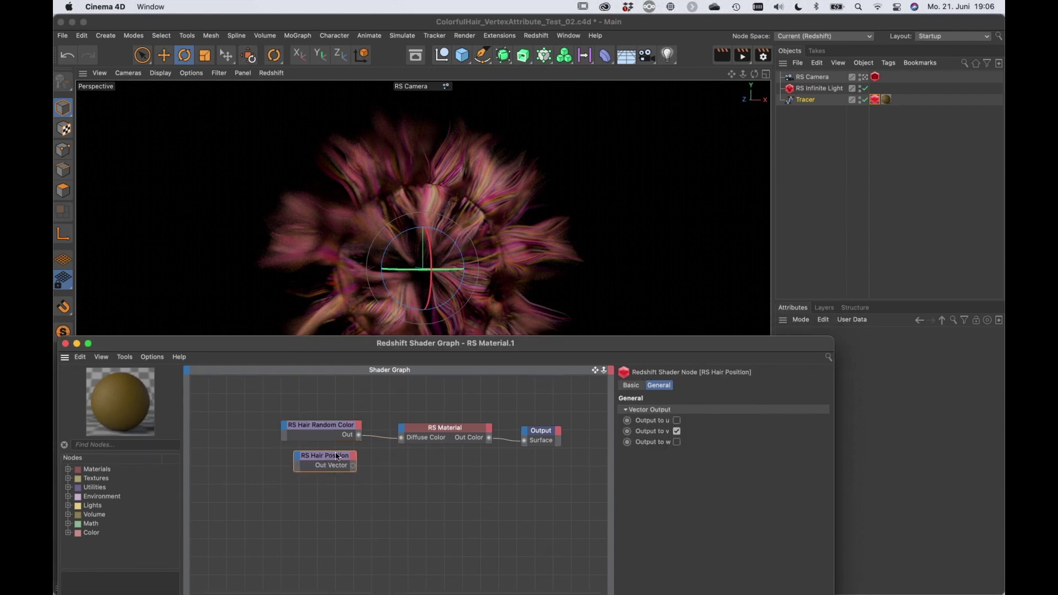
- Wire RS Hair Position's Out Vector into Diffuse Color, replacing the random colour link
drag(401, 439, 353, 466)
drag(402, 441, 402, 439)
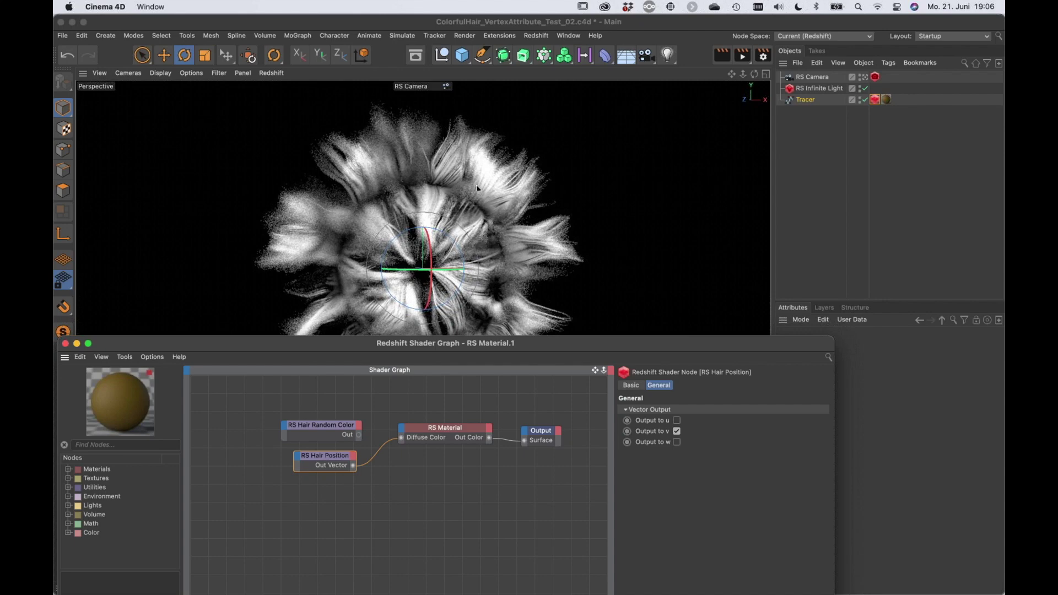
drag(455, 342, 512, 354)
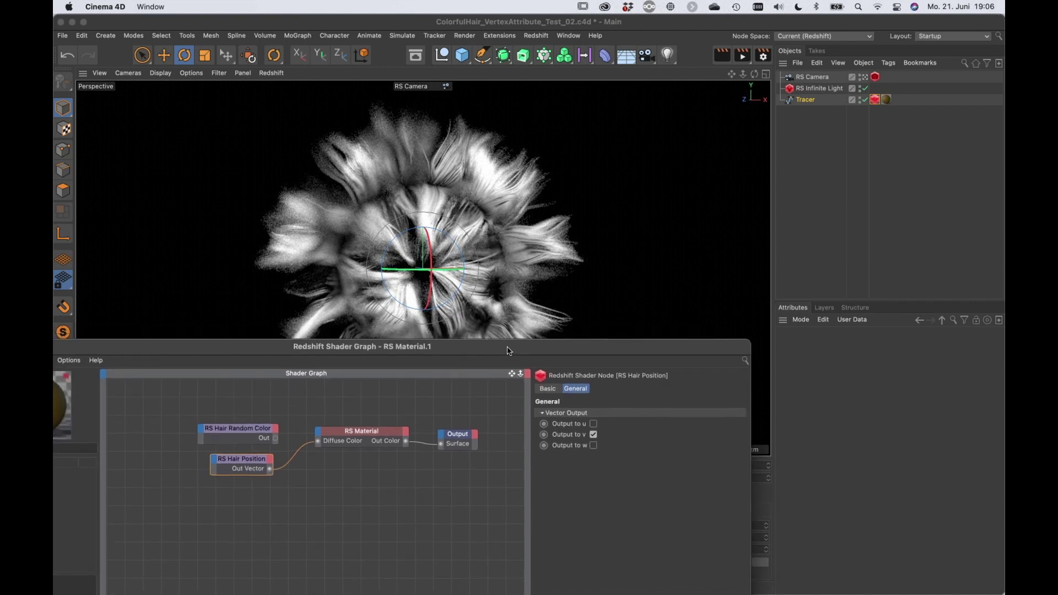
- Set the Tracer's Redshift curve mode to Boxes
click(875, 100)
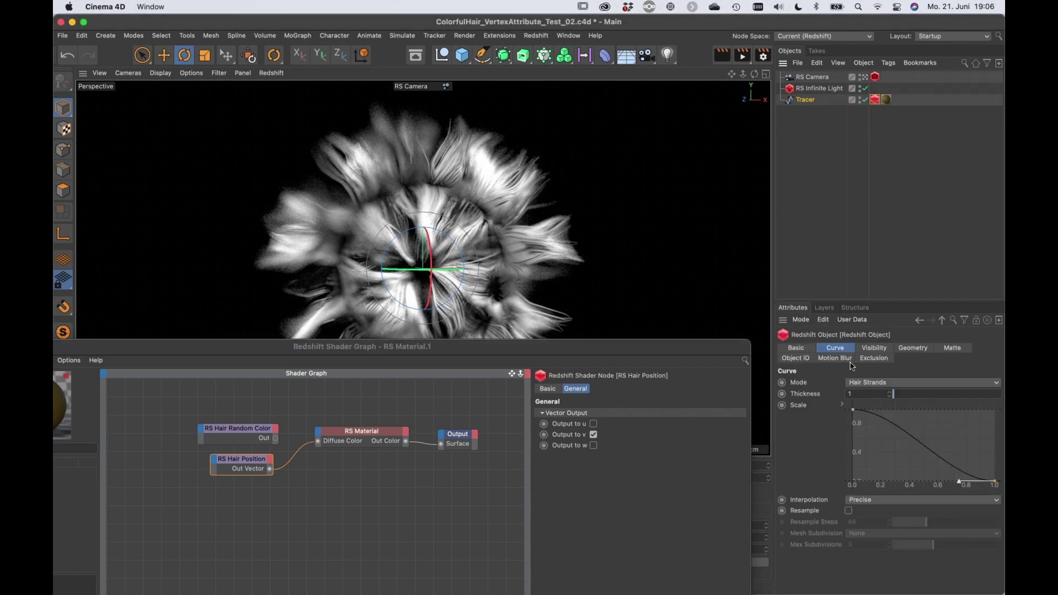
click(876, 384)
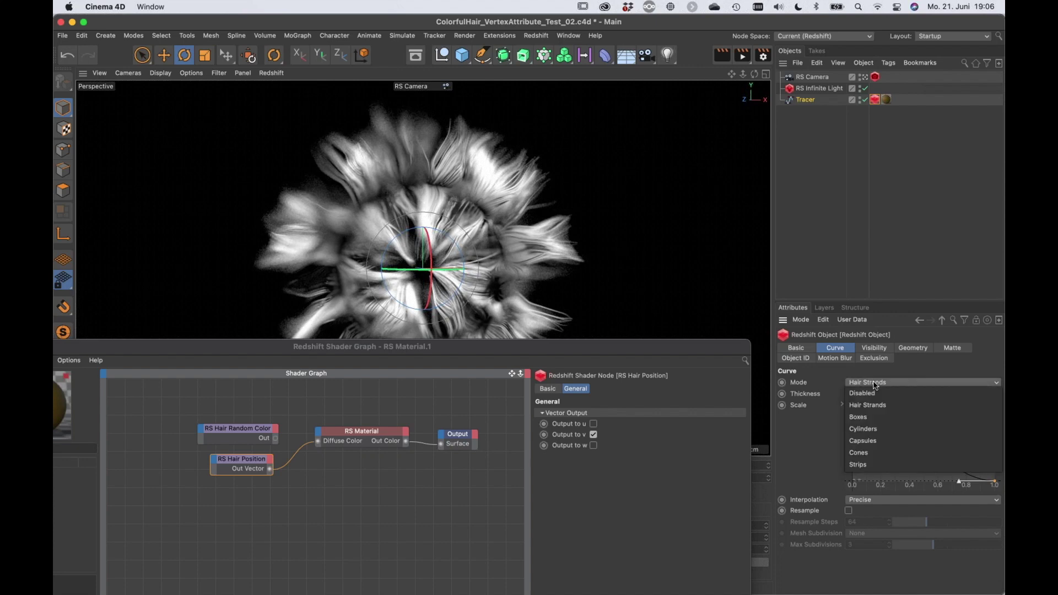
click(880, 417)
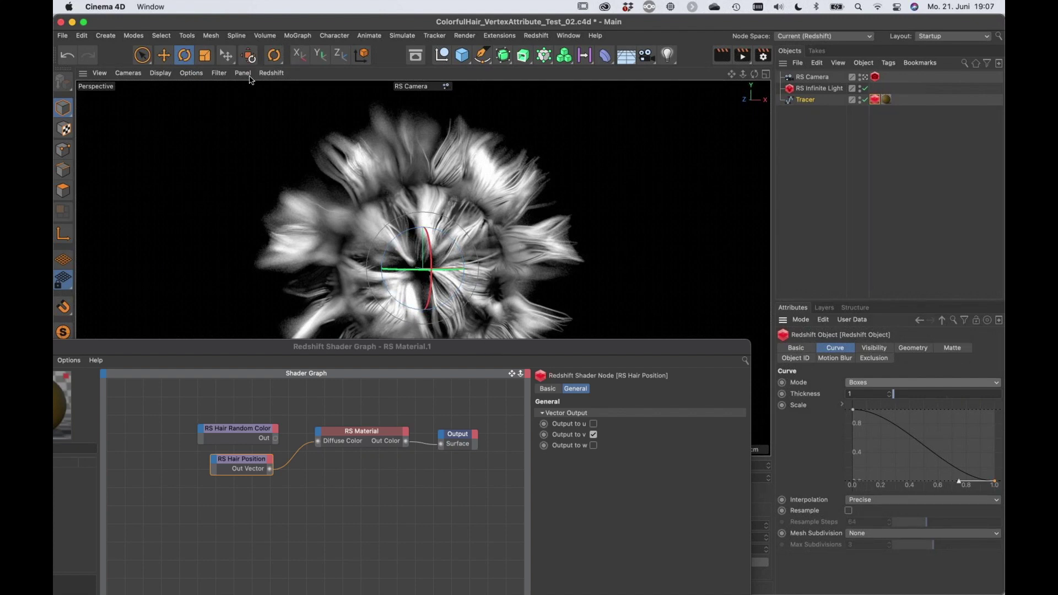
- Restart the interactive Redshift preview and open the Render Settings
click(270, 74)
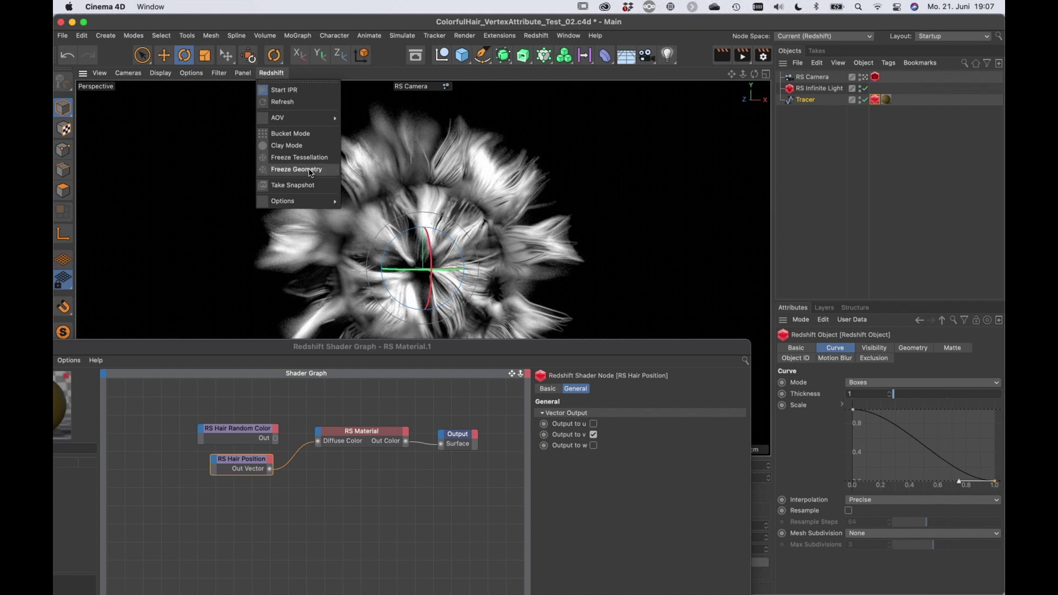
click(281, 90)
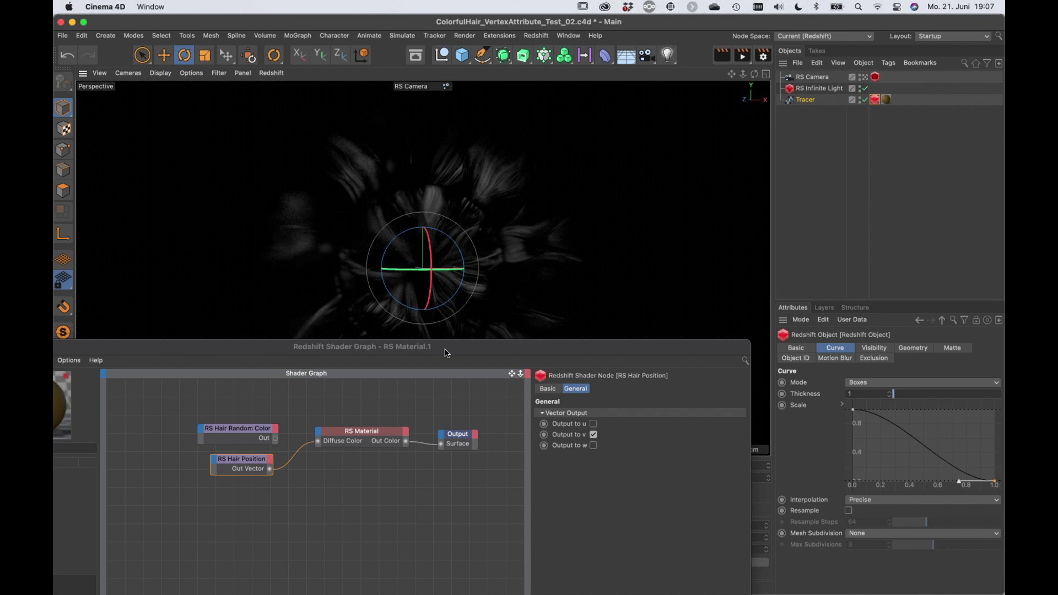
click(764, 55)
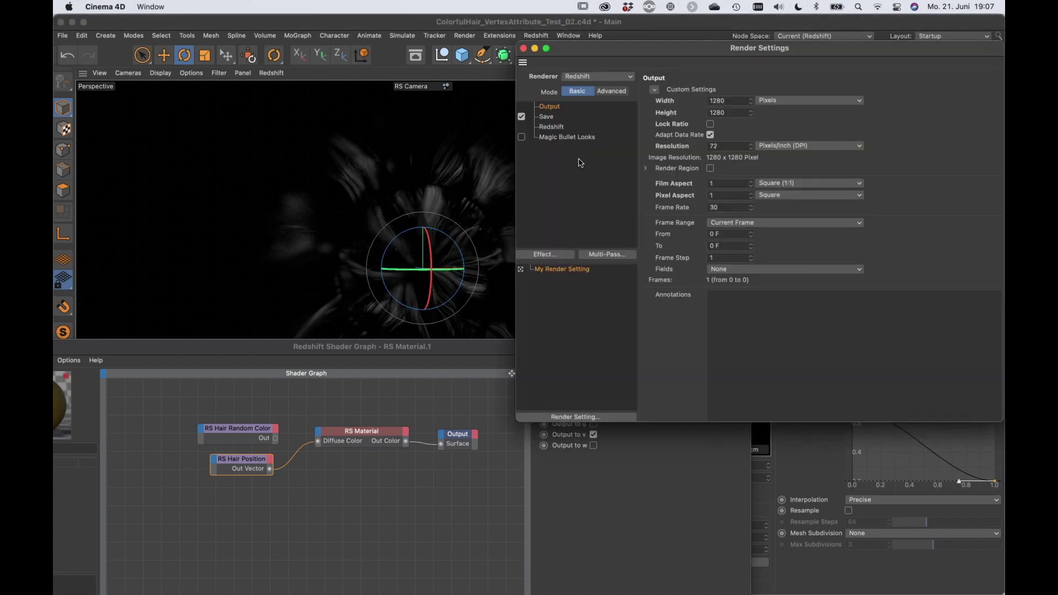
click(524, 49)
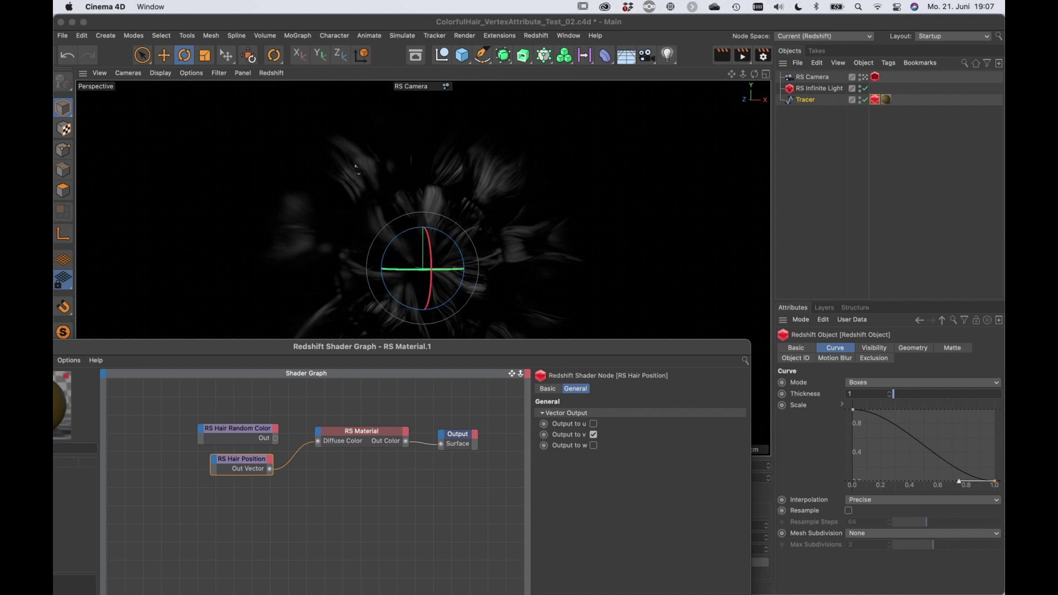
- Reconnect RS Hair Random Color to Diffuse Color and keep the curve mode at Boxes
drag(276, 439, 318, 444)
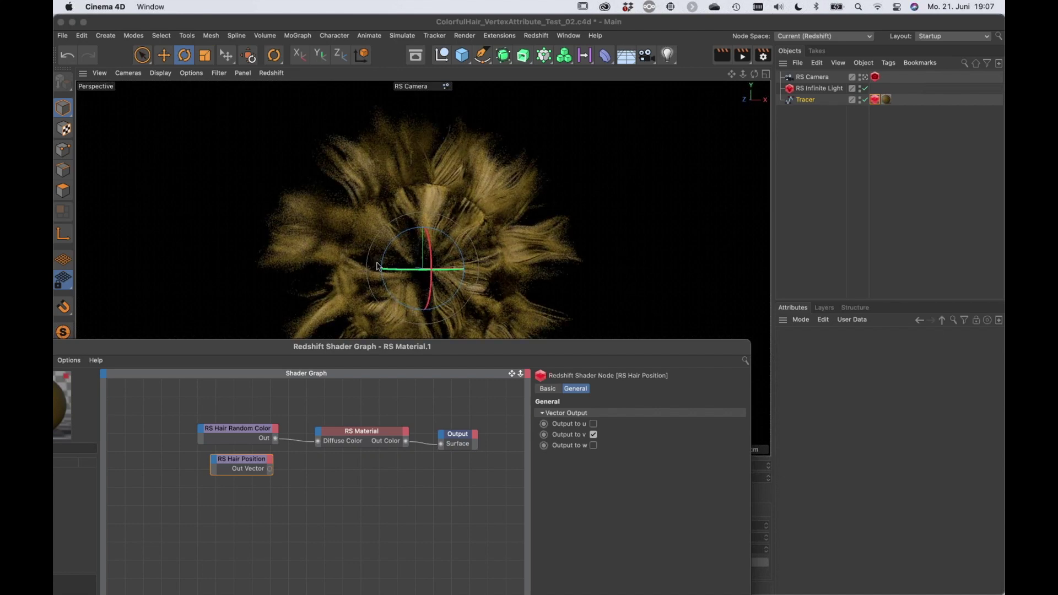
drag(588, 349, 607, 392)
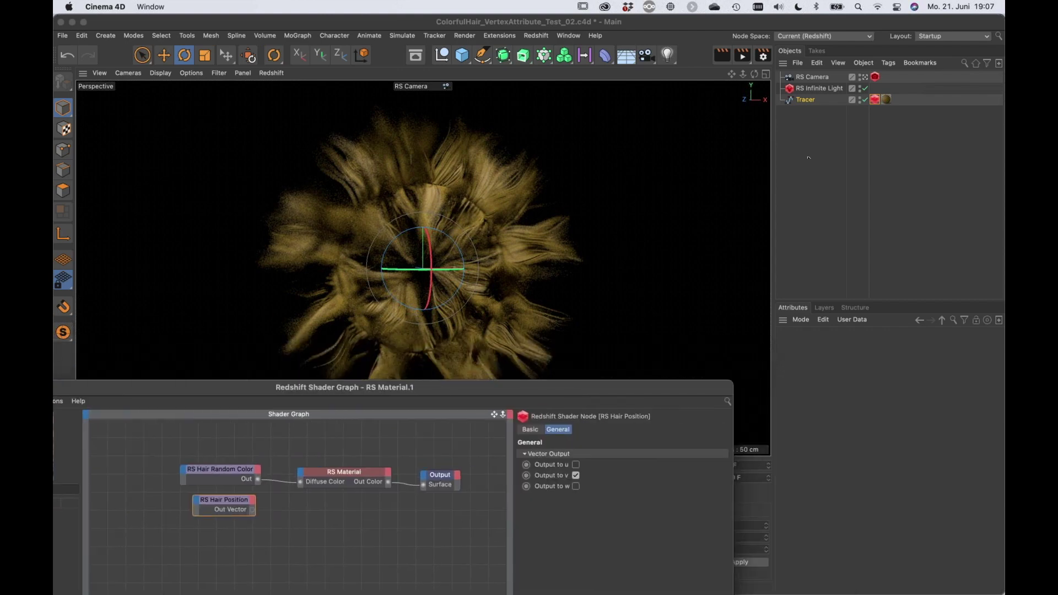
click(876, 100)
click(882, 383)
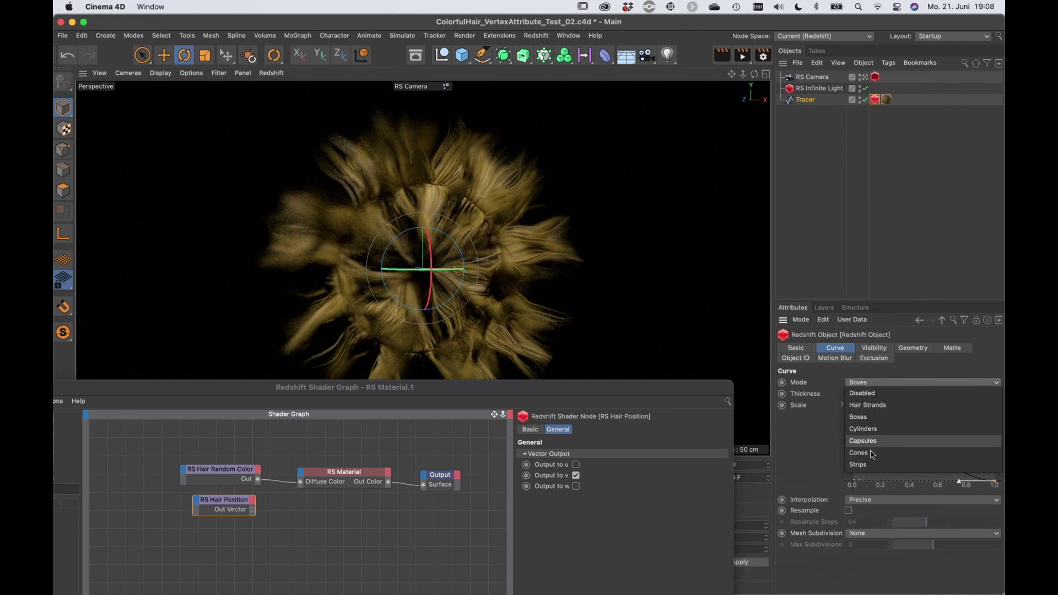
click(815, 424)
- Search the node list and add an RS Point Attribute node to the graph
drag(402, 386, 540, 356)
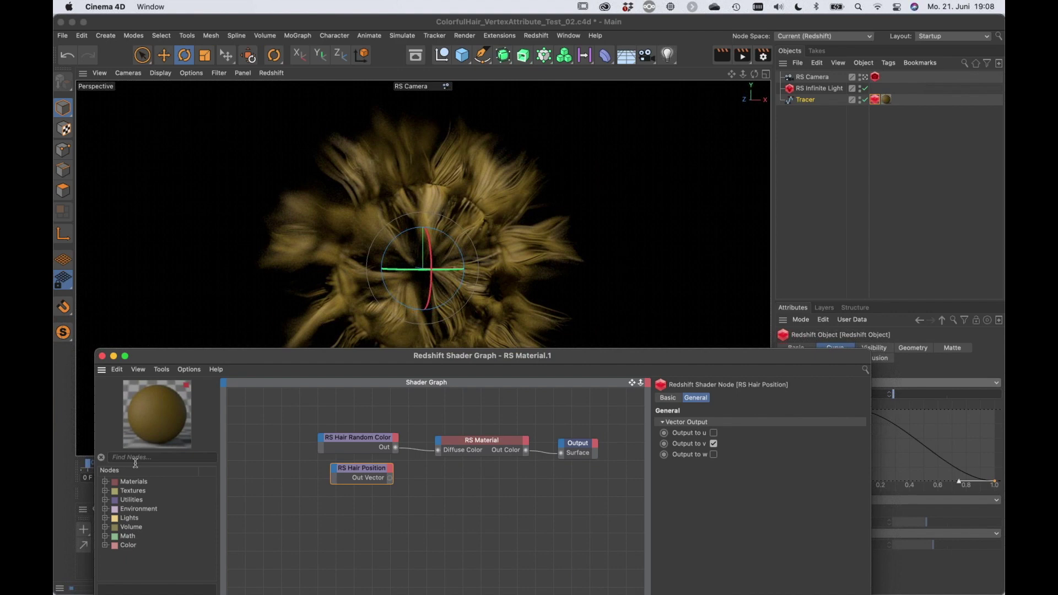
text(hair)
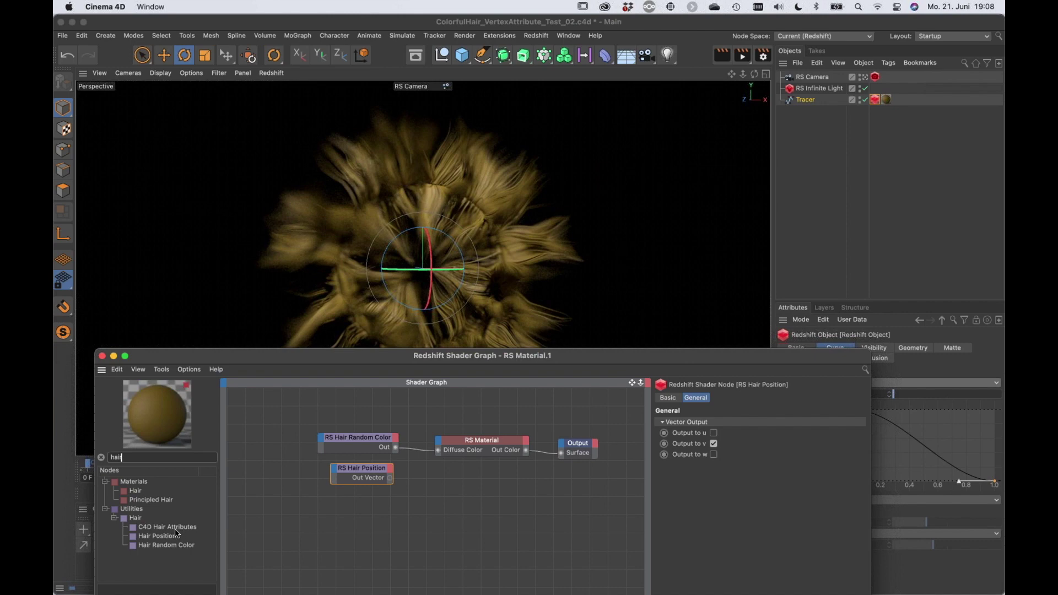
drag(139, 457, 92, 457)
text(po)
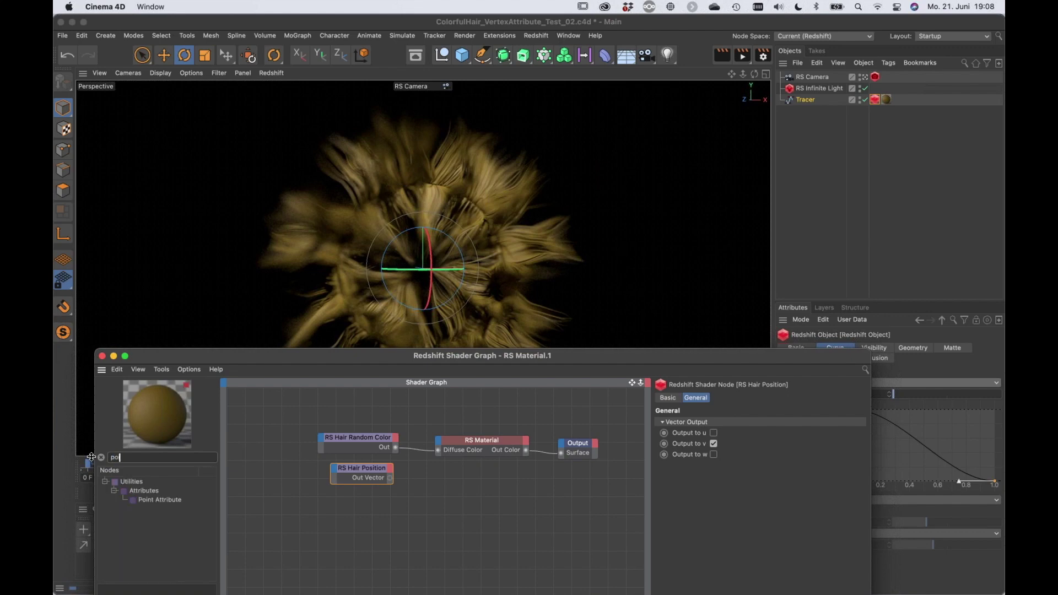
text(i)
click(161, 500)
drag(355, 525, 355, 524)
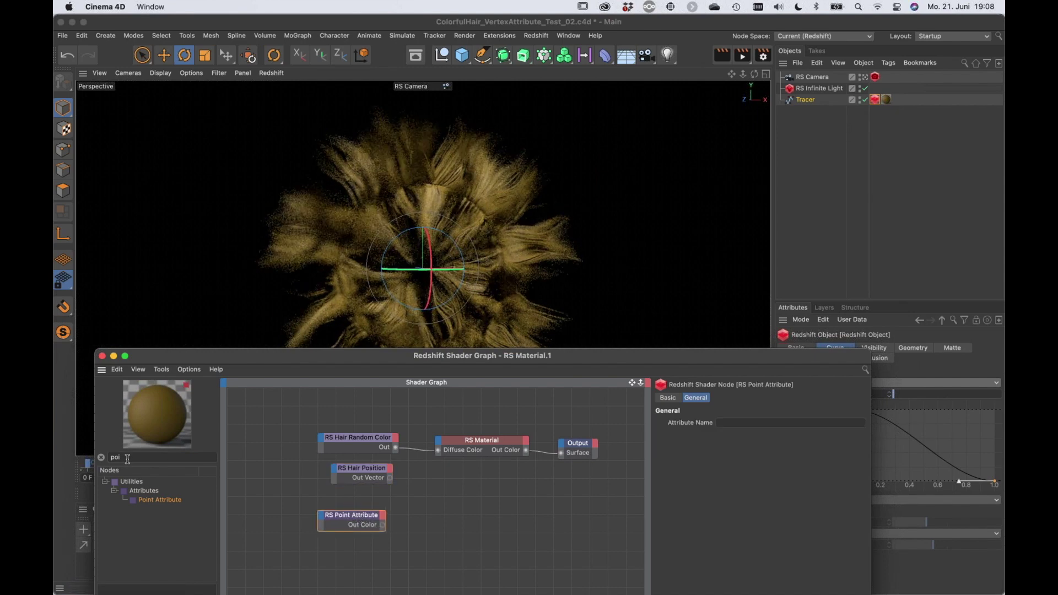
- Replace the Point Attribute with an RS Vertex Attribute node wired into Diffuse Color
click(101, 457)
text(verte)
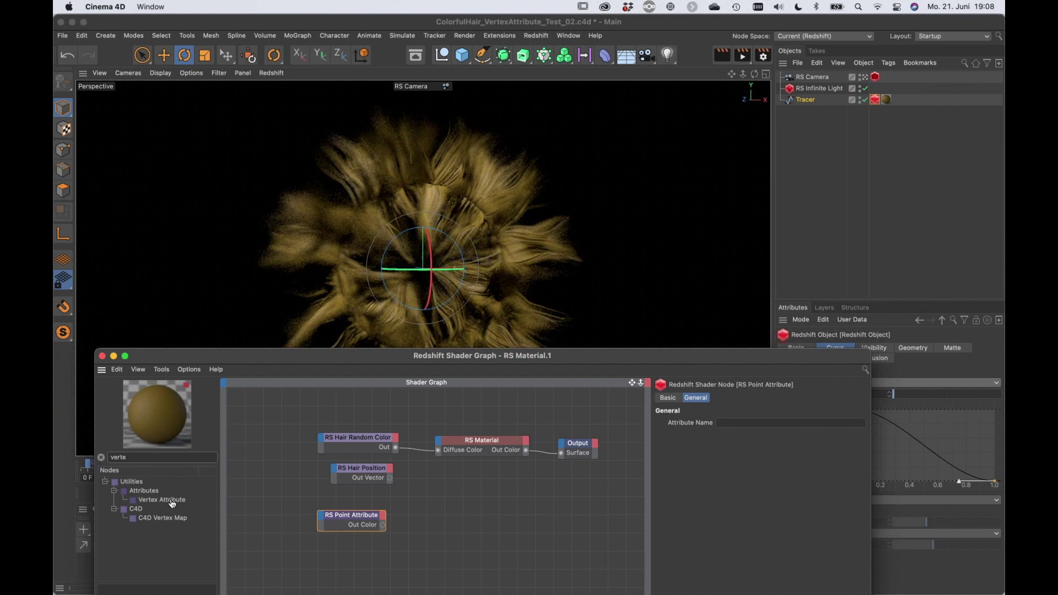
drag(173, 501, 425, 524)
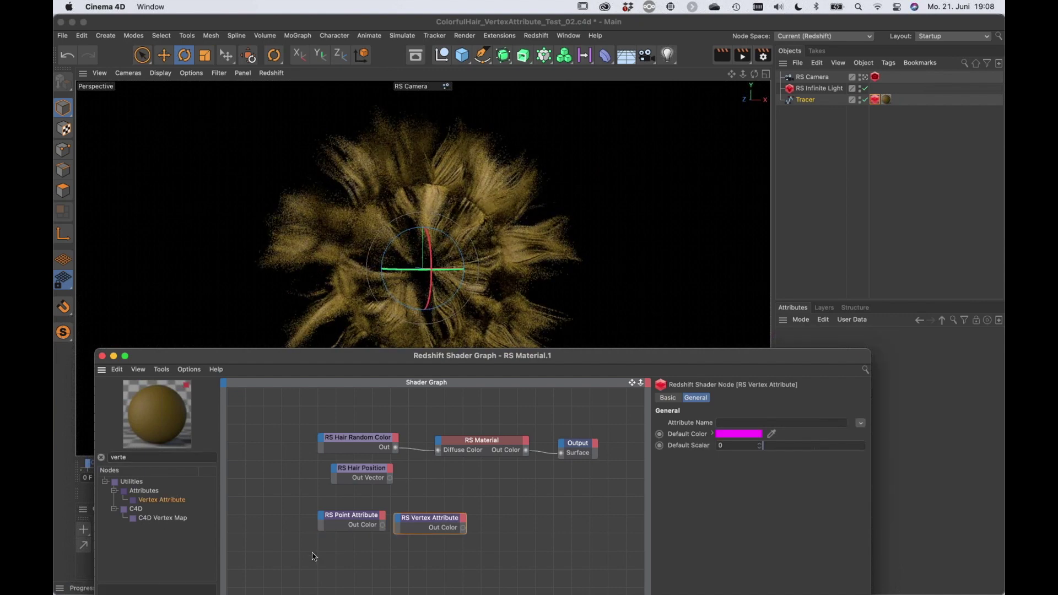
drag(320, 572, 361, 499)
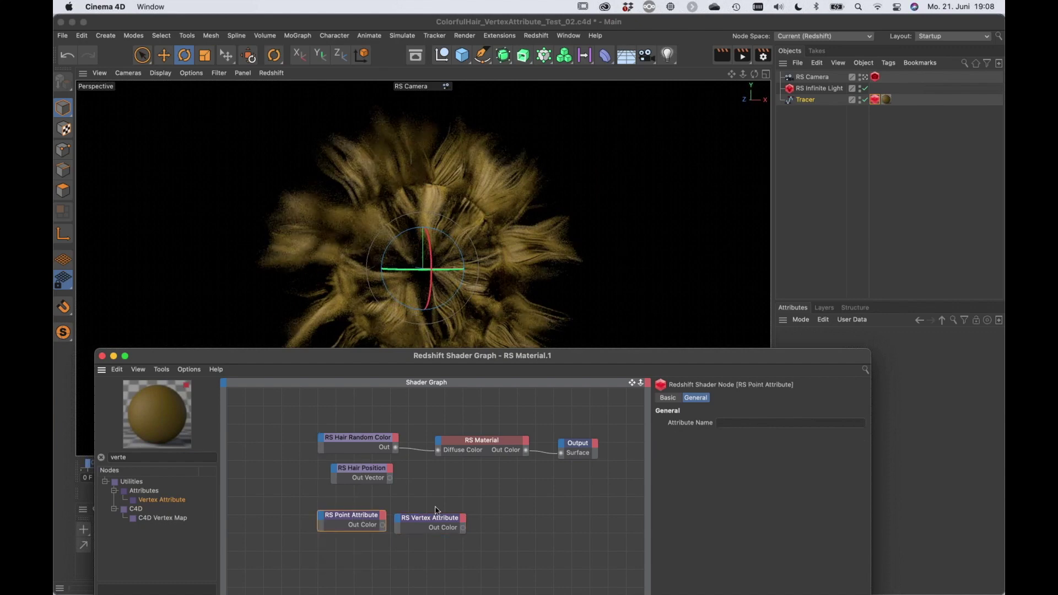
key(Delete)
drag(436, 518, 366, 513)
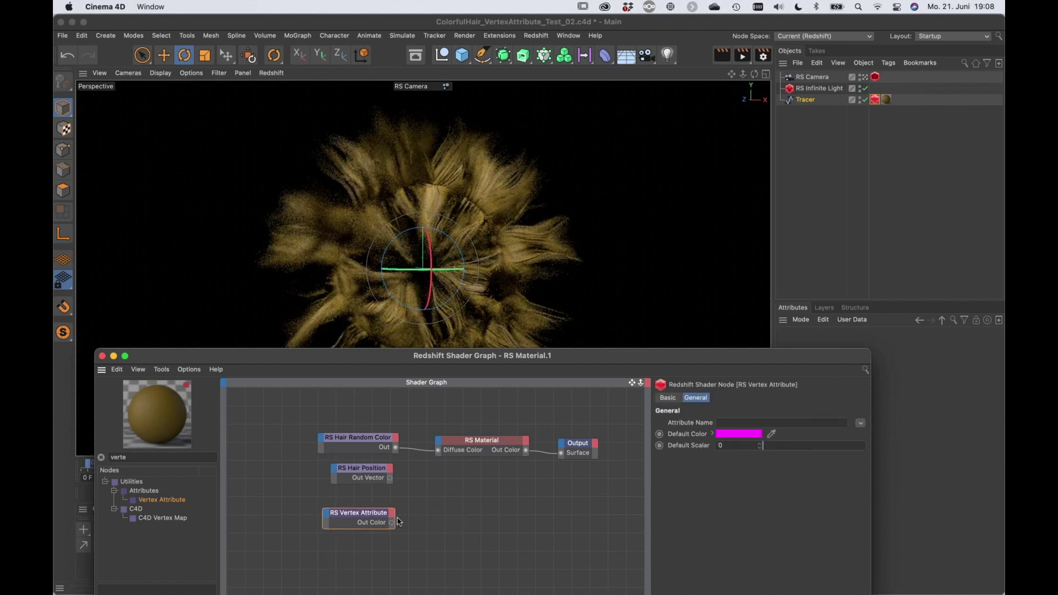
drag(392, 522, 438, 451)
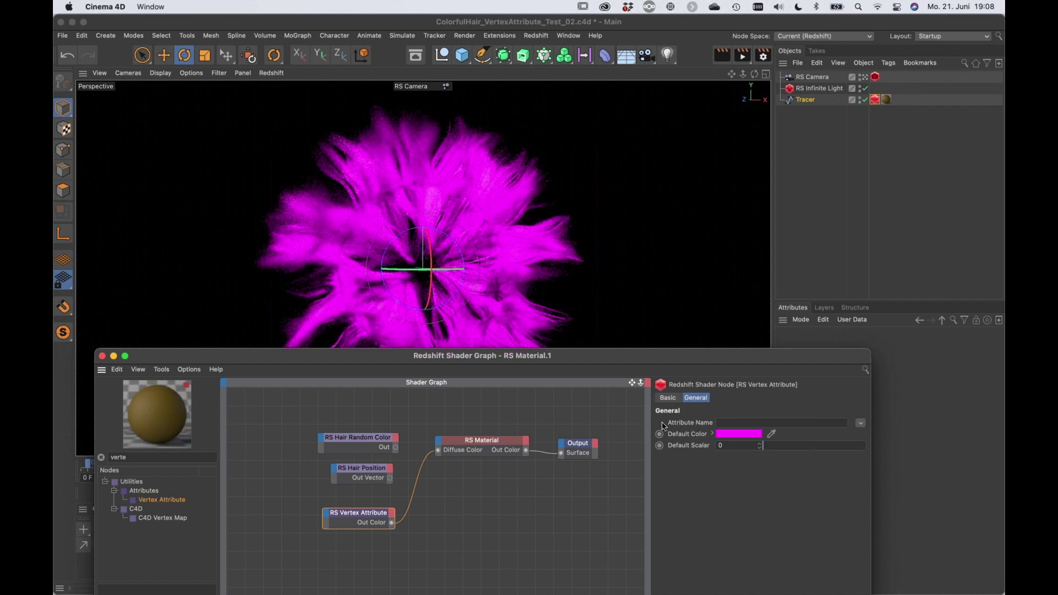
click(861, 424)
- Set the Vertex Attribute's Attribute Name to Curves > Curve ID Color (RSCurveIDColor)
mouse_move(866, 434)
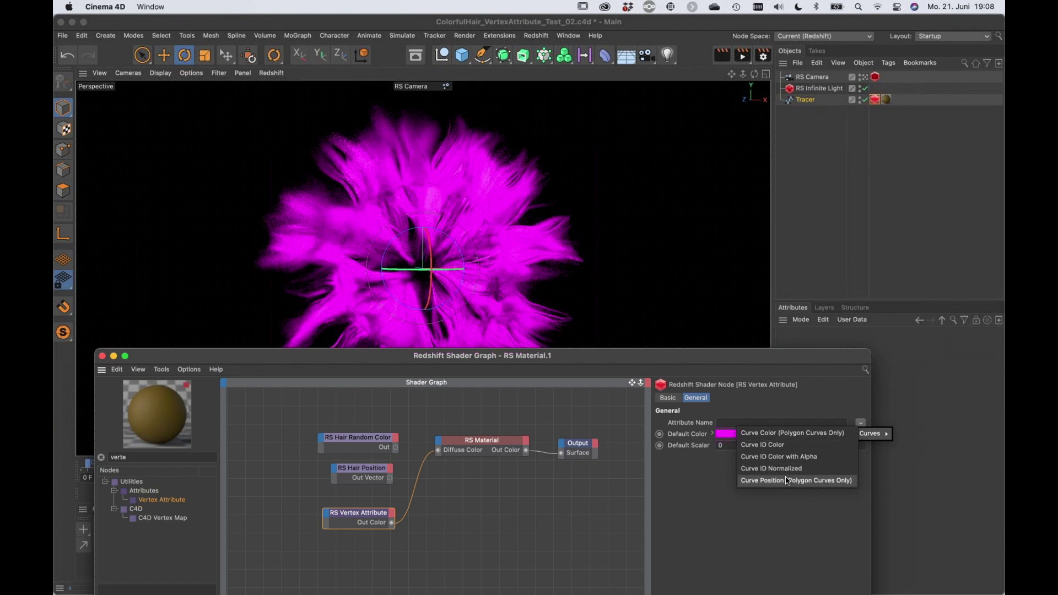
click(775, 444)
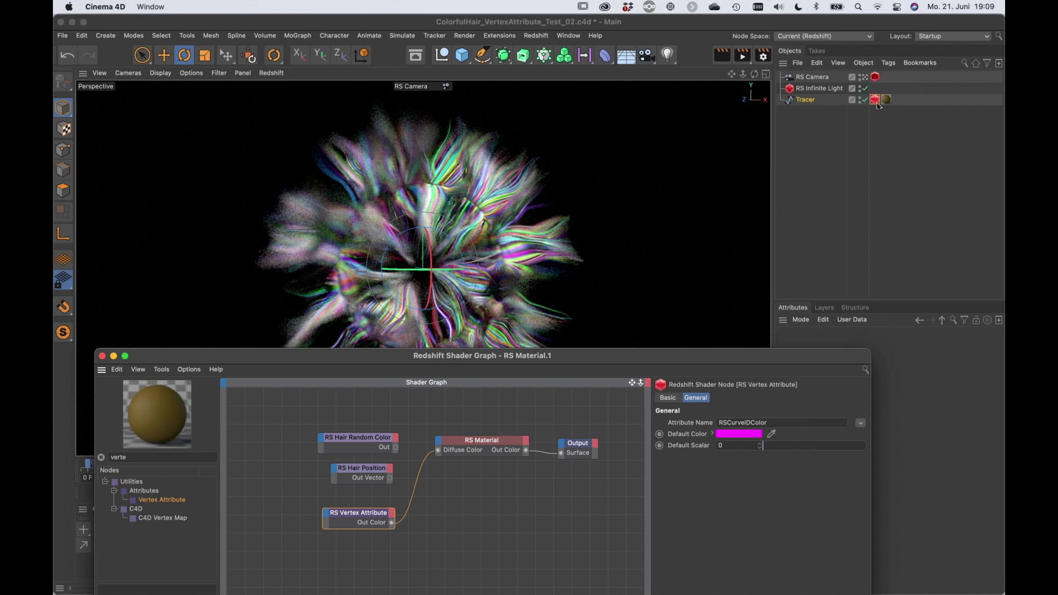
- Disable bokeh on the RS Camera's Redshift tag and nudge the Vertex Attribute node left
click(876, 78)
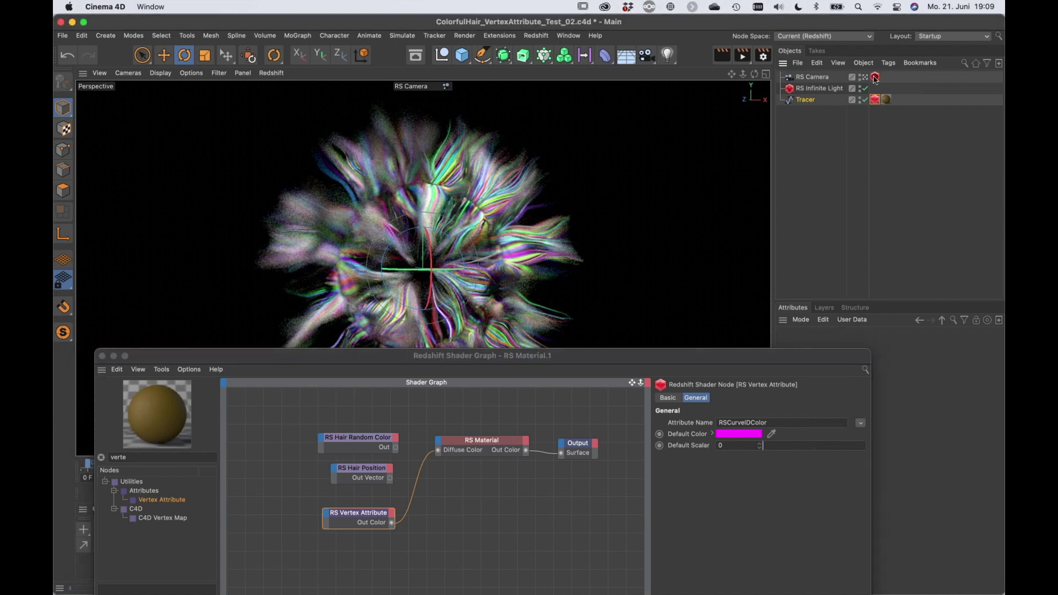
click(877, 404)
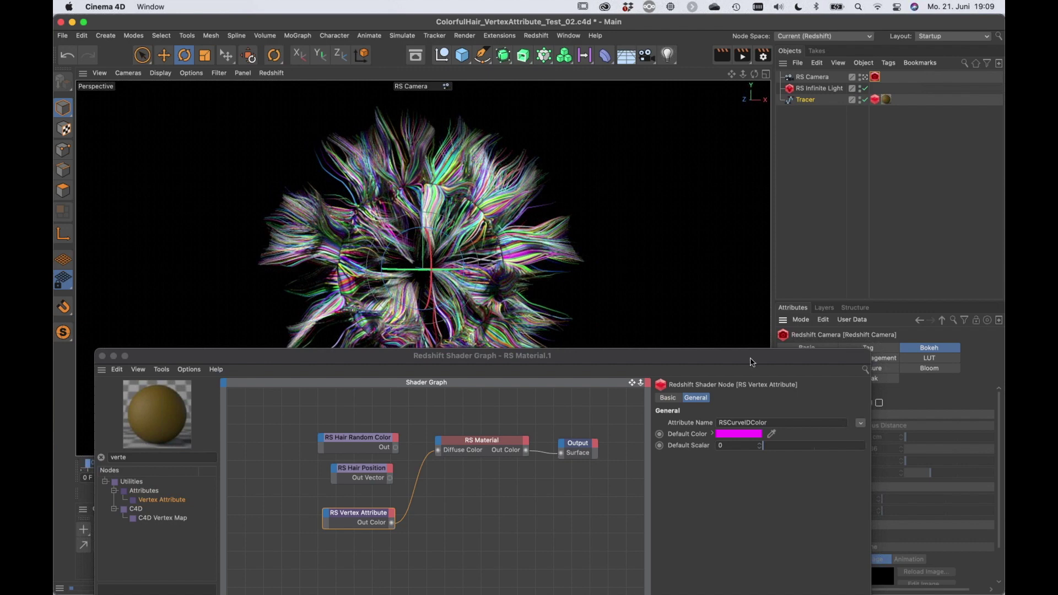
mouse_move(751, 363)
mouse_down()
mouse_move(758, 344)
mouse_move(762, 375)
mouse_move(764, 364)
mouse_up()
drag(386, 520, 373, 518)
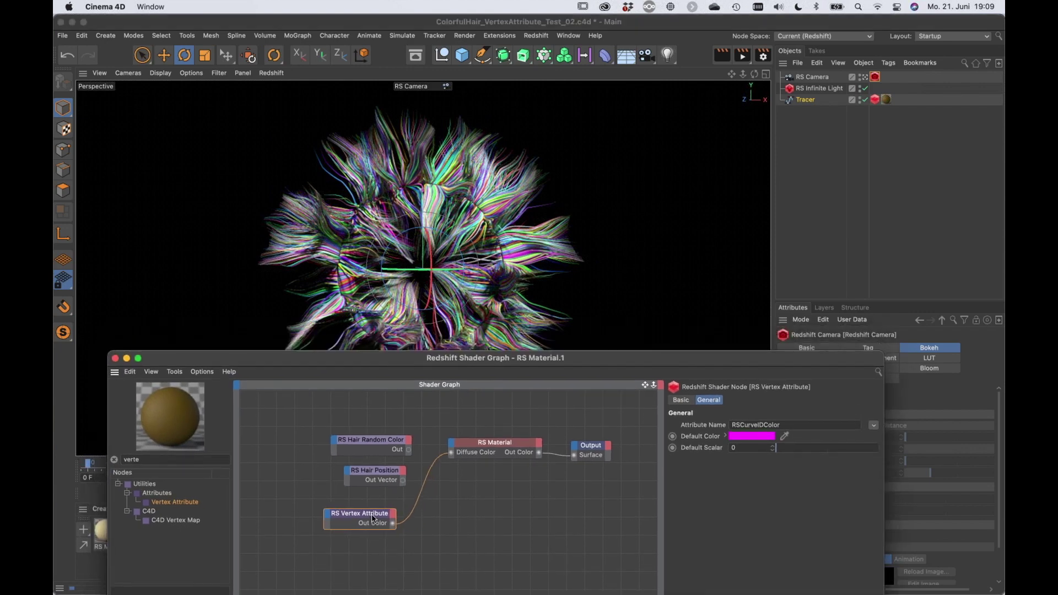
click(874, 426)
mouse_move(878, 436)
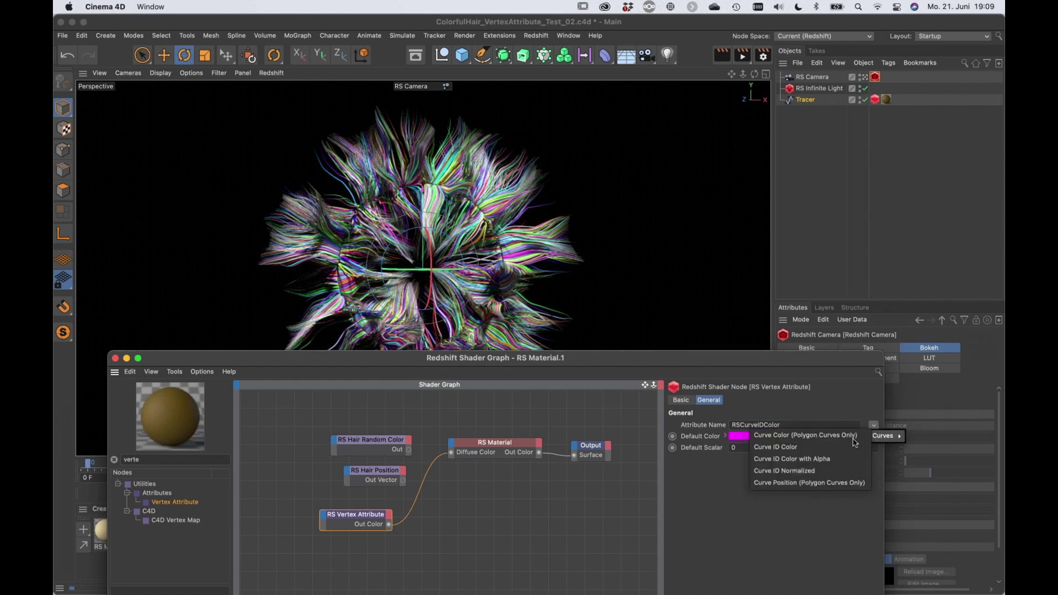
- Switch the attribute to Curve ID Normalized (RSCurveIDNorm) and rearrange the shader nodes
click(809, 472)
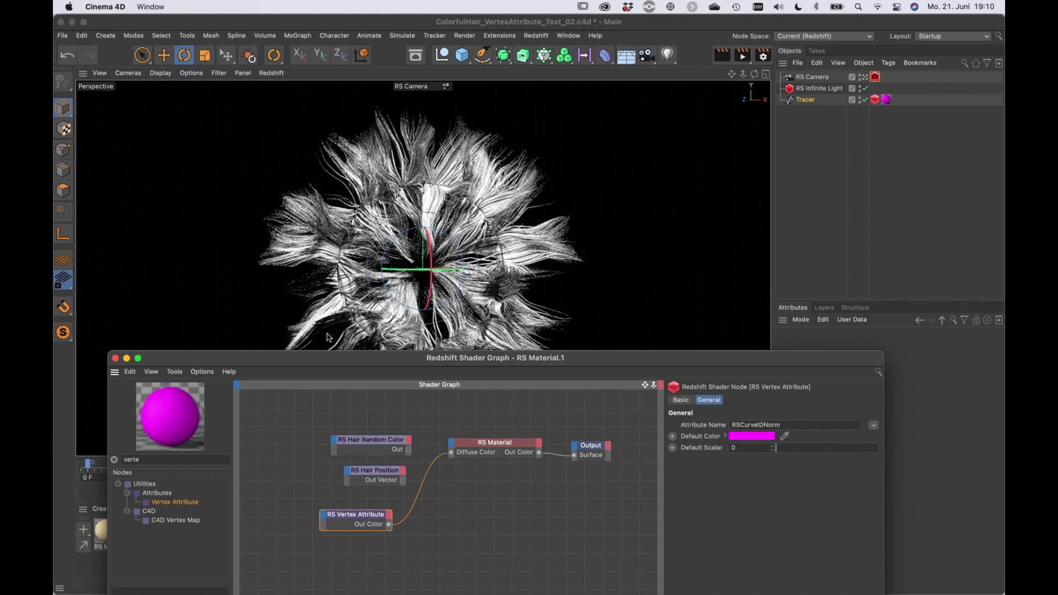
drag(369, 518, 397, 429)
drag(379, 471, 352, 459)
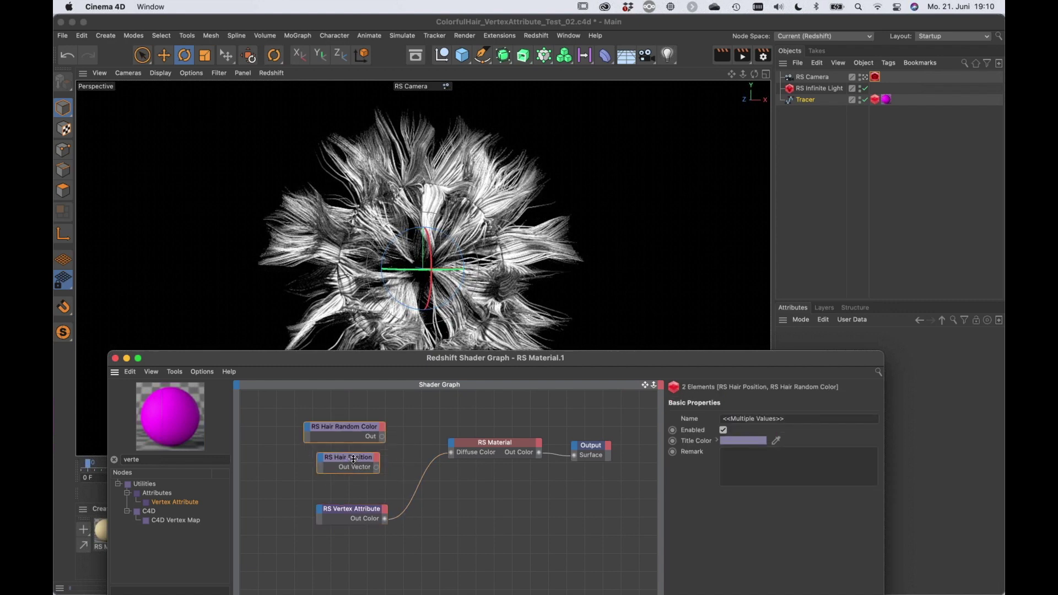
drag(379, 509, 370, 509)
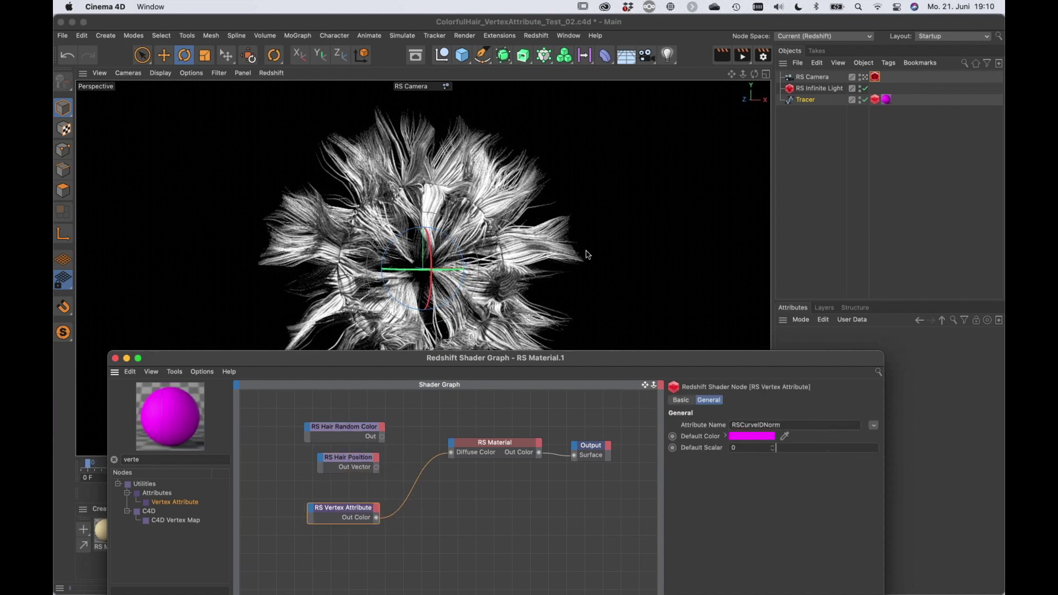
click(874, 425)
mouse_move(883, 439)
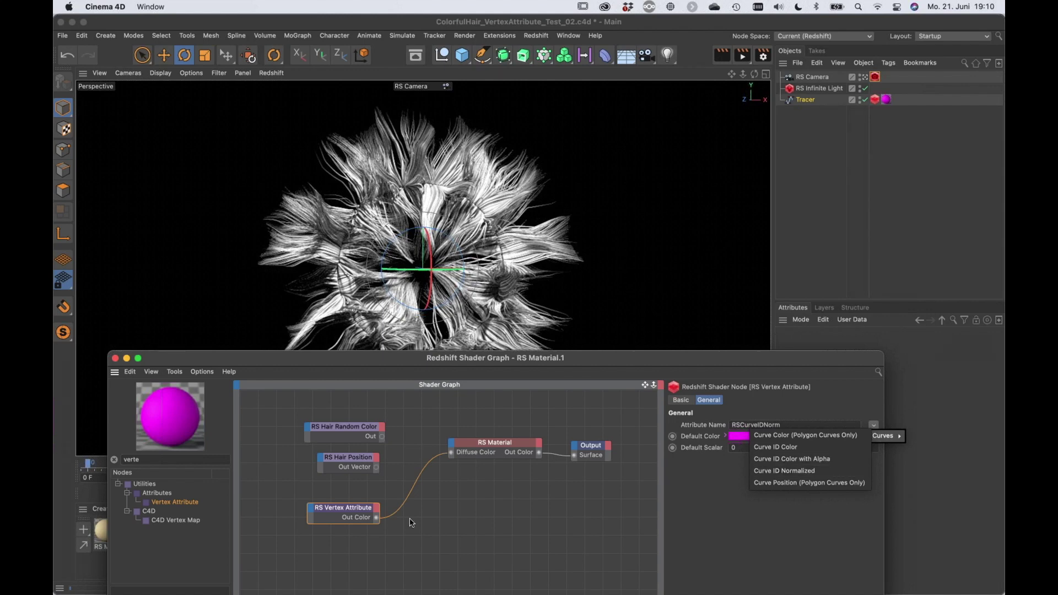
key(Escape)
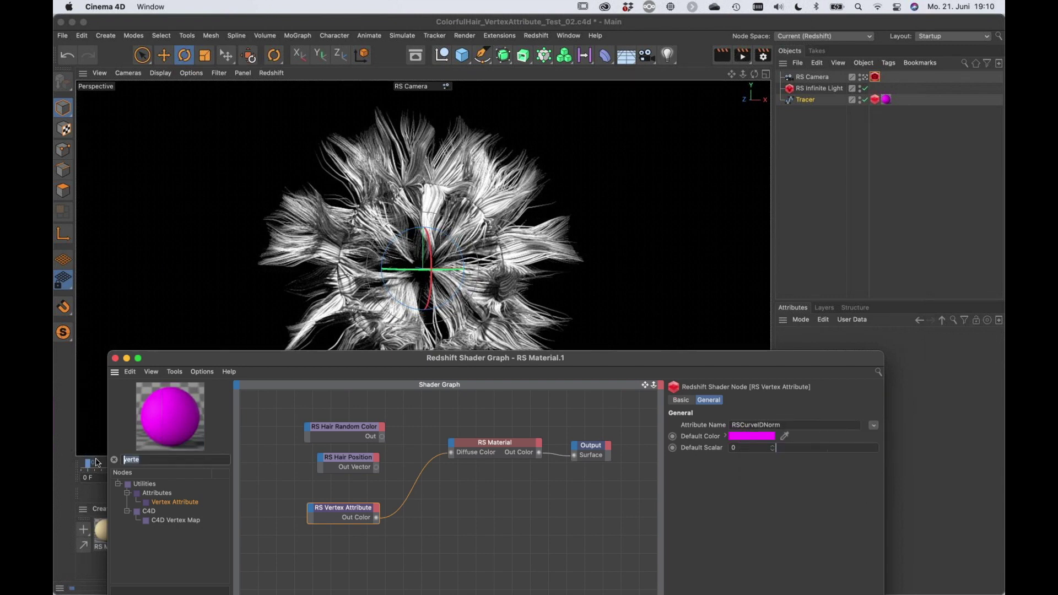
- Insert an RS Ramp between Vertex Attribute Out Color and Diffuse Color, then show its gradient presets
text(ramp)
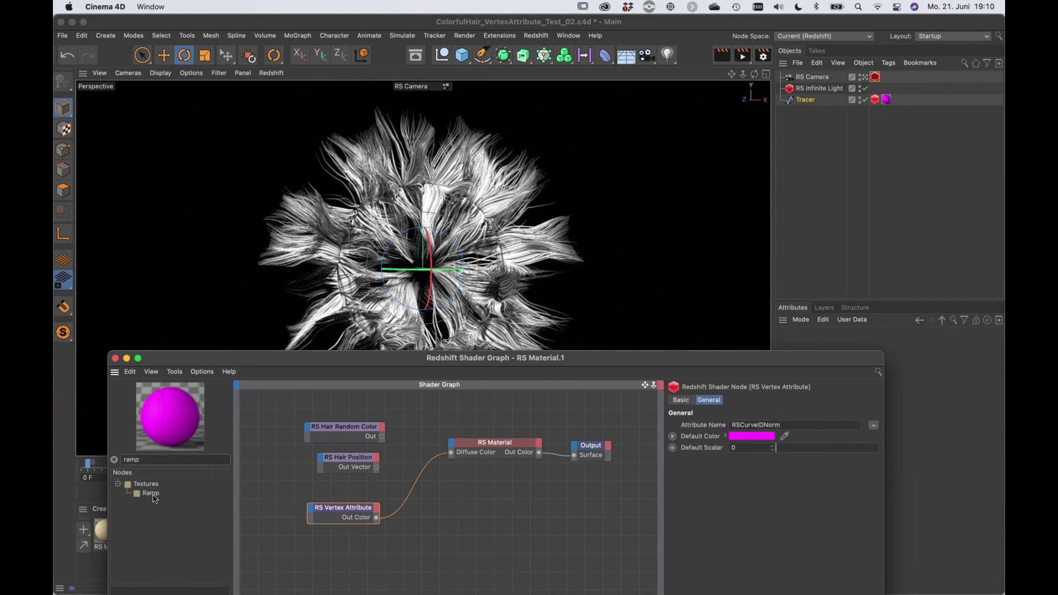
drag(151, 493, 402, 499)
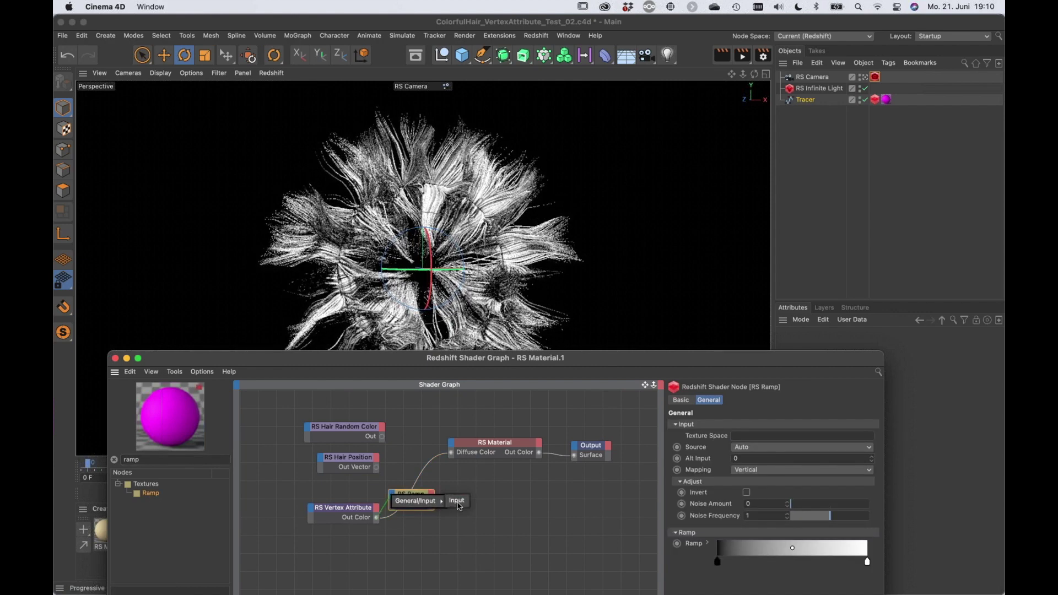
click(456, 501)
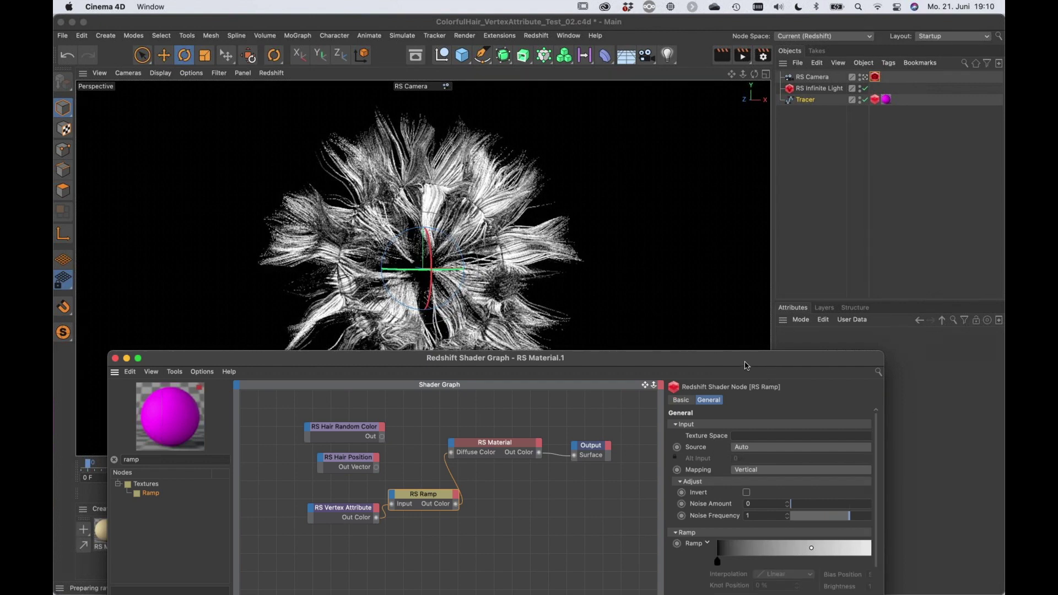
drag(772, 361, 760, 269)
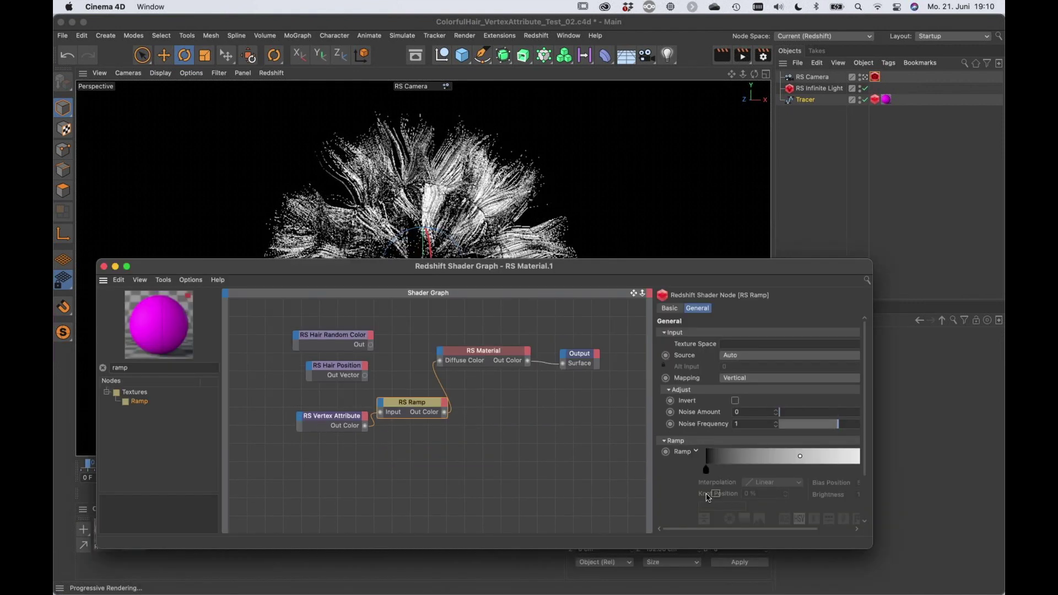
scroll(794, 518, down, 3)
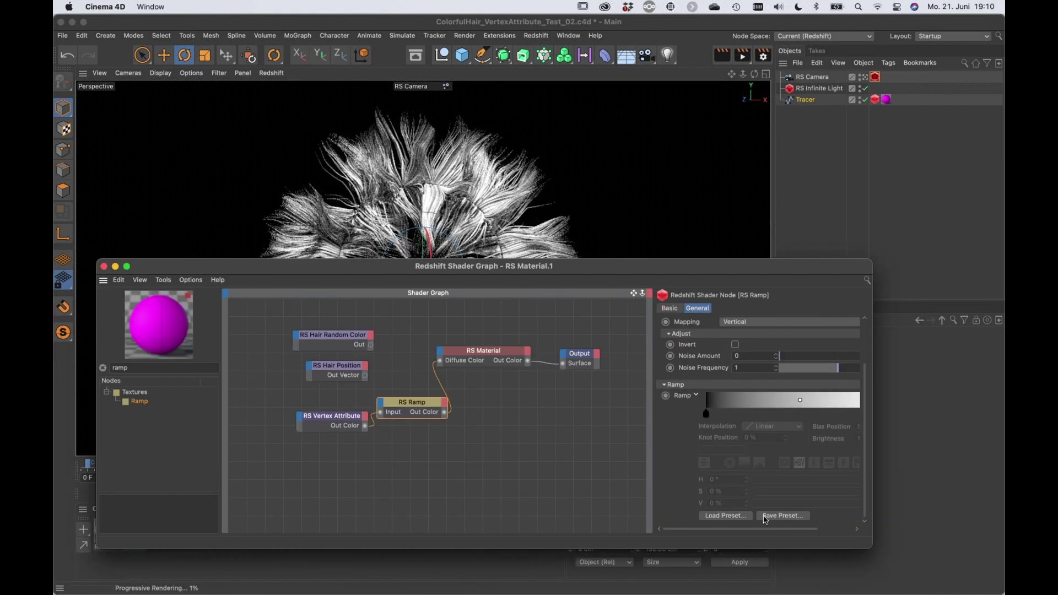
click(733, 518)
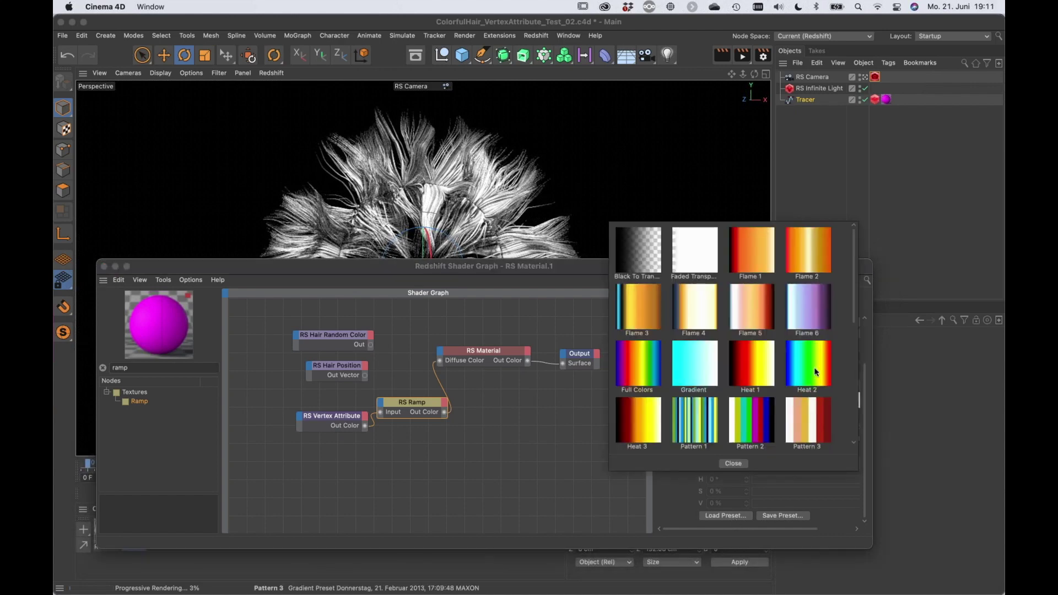
- Load the Heat 2 gradient preset into the RS Ramp
double_click(815, 367)
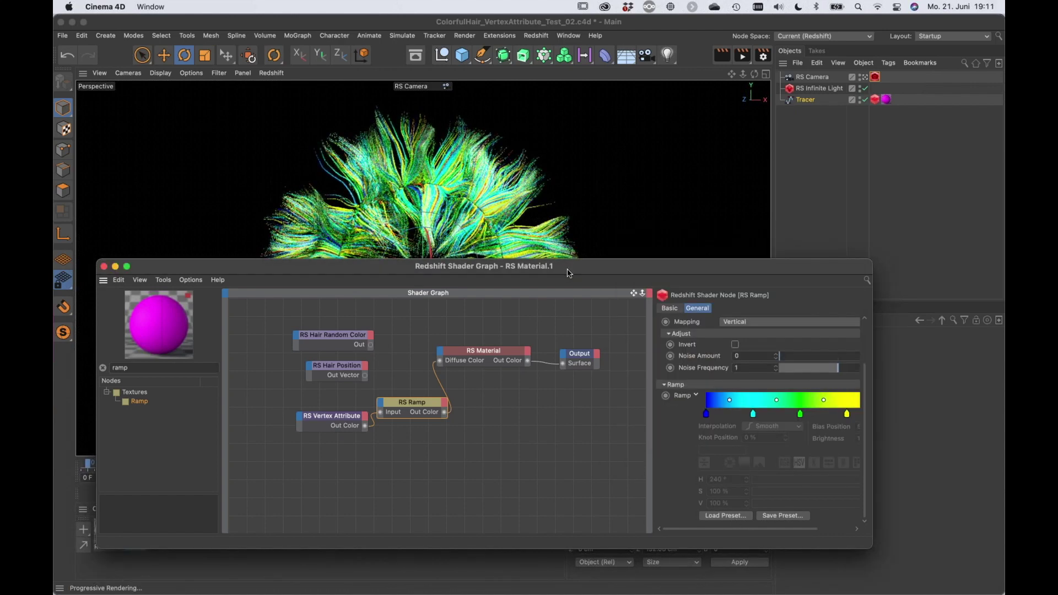
drag(568, 272, 575, 424)
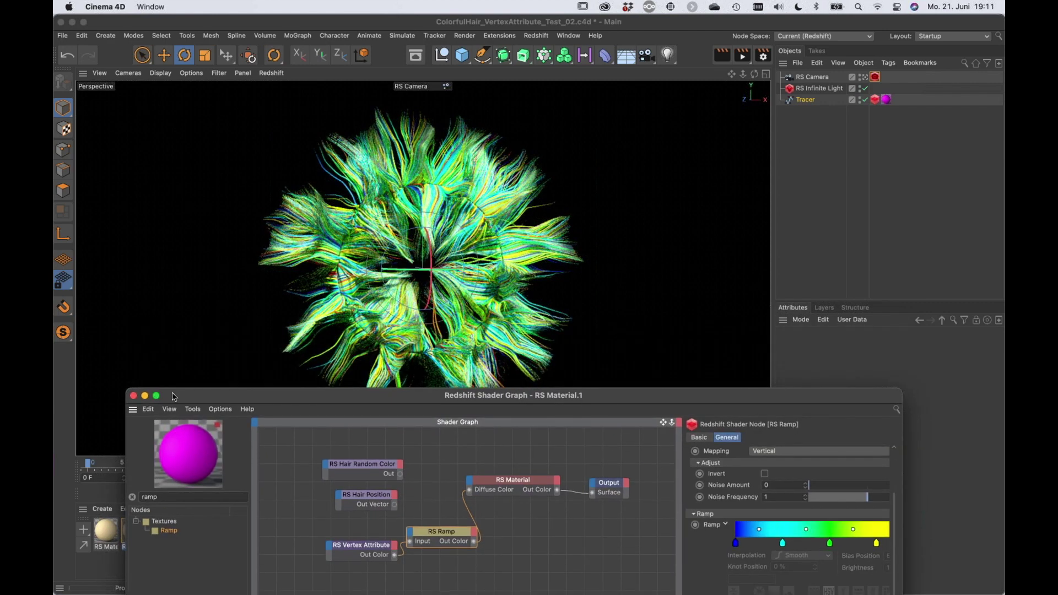
drag(178, 399, 180, 423)
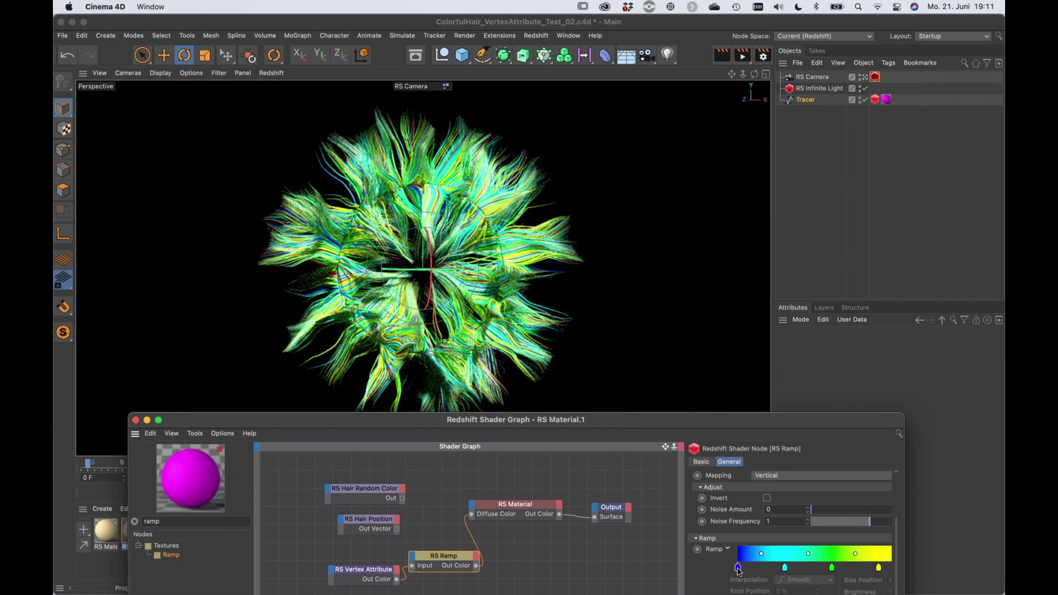
- Remove the blue, cyan and green knots and slide the yellow knot to 0% so it fades to red
click(758, 567)
drag(758, 567, 782, 591)
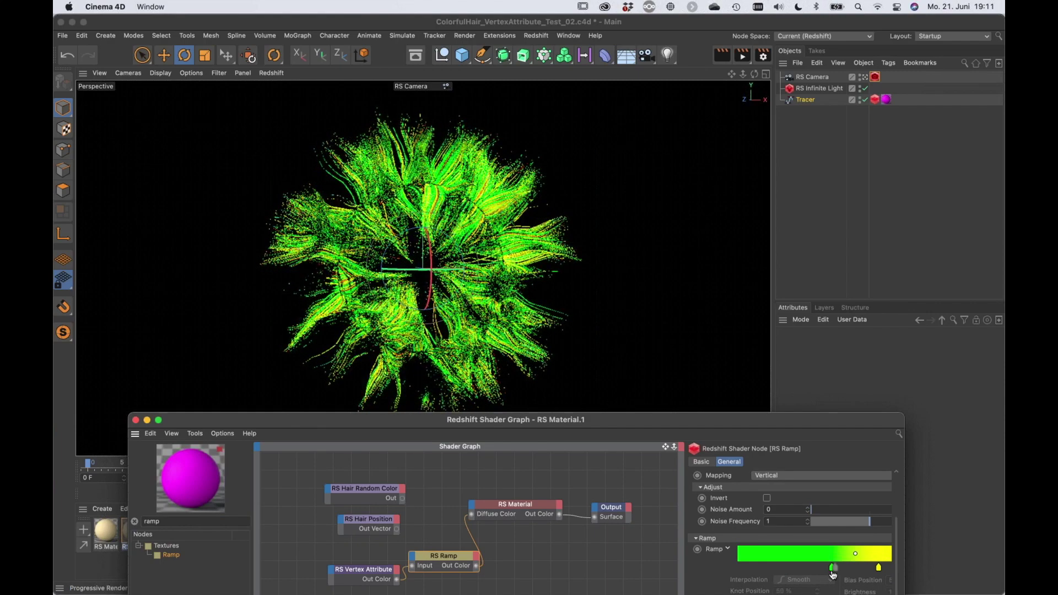
drag(831, 567, 814, 529)
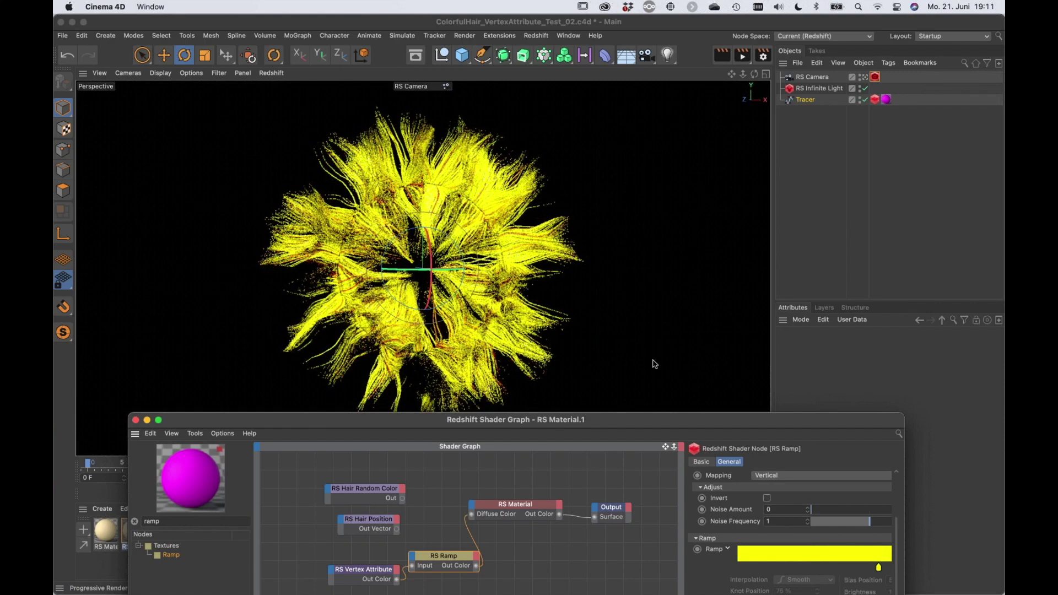
drag(654, 420, 562, 351)
drag(906, 534, 949, 534)
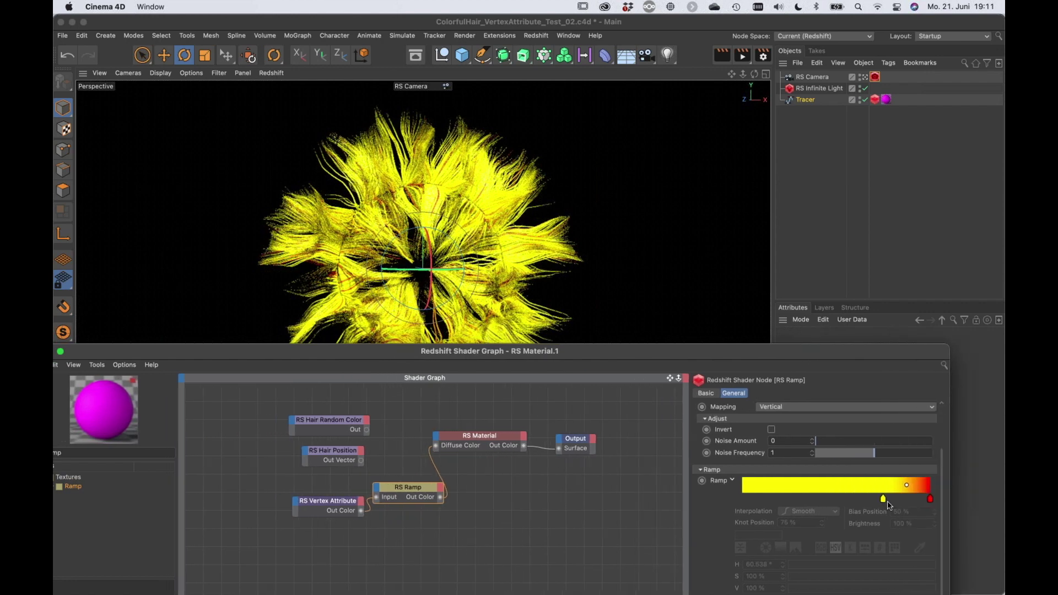
drag(883, 498, 742, 499)
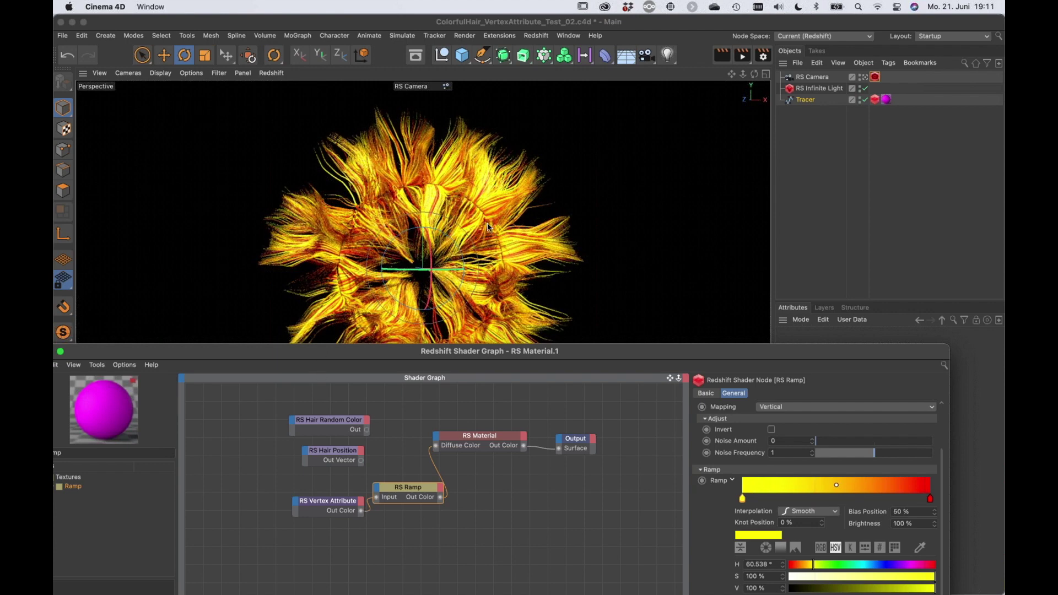
click(340, 504)
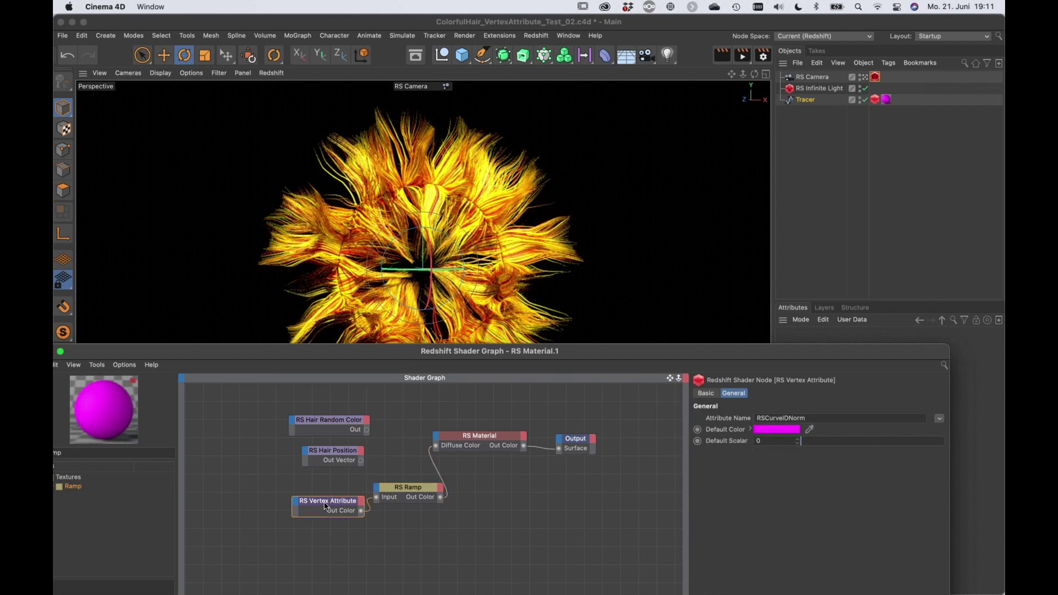
- Set the Vertex Attribute name to Curves > Curve Position (RSCurvePosition) and close the Shader Graph
click(939, 420)
mouse_move(949, 430)
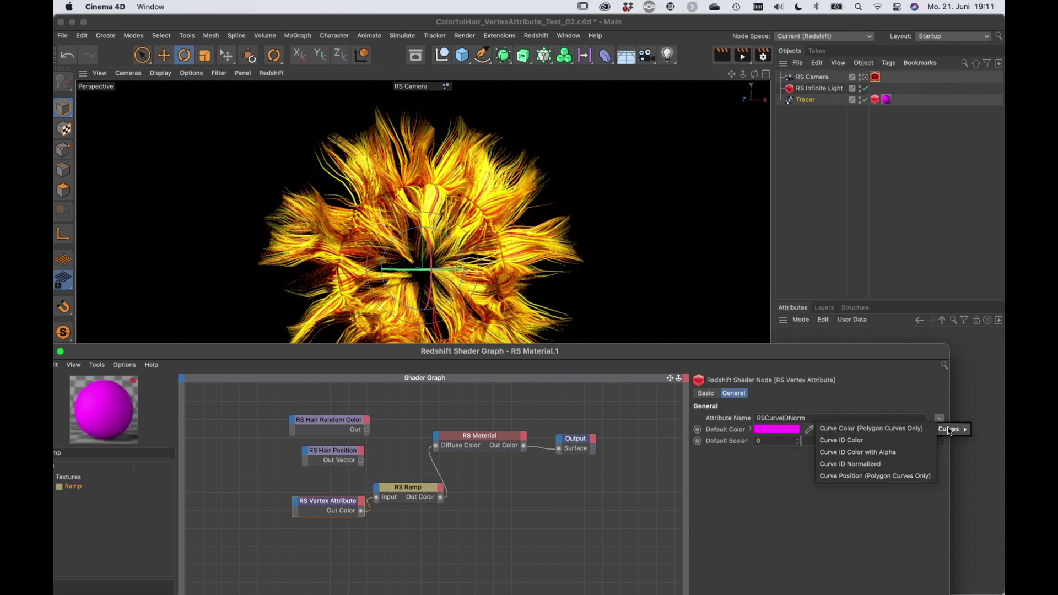
click(842, 480)
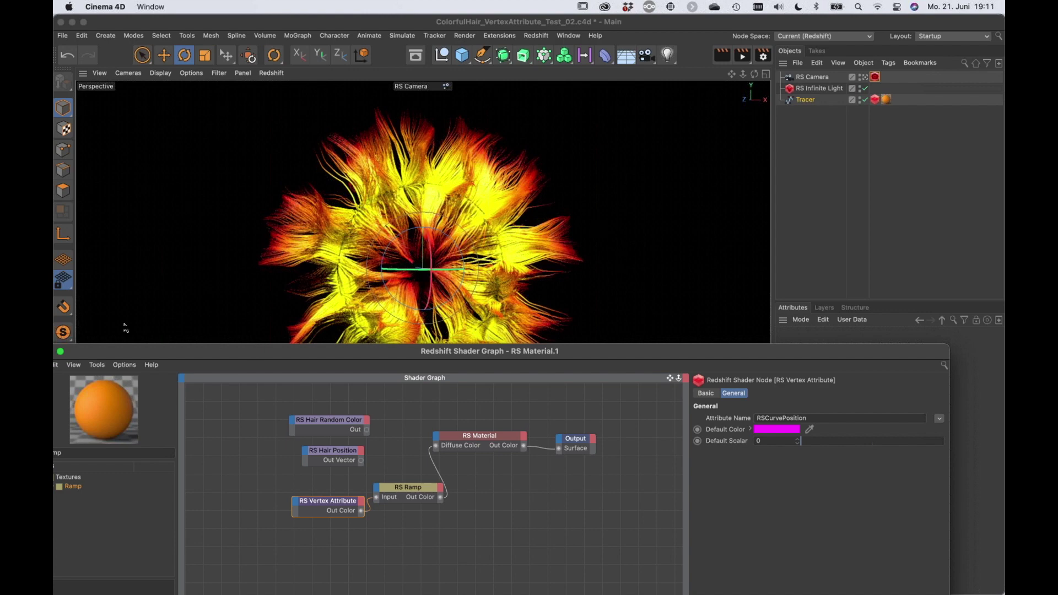
drag(255, 350, 325, 328)
click(107, 329)
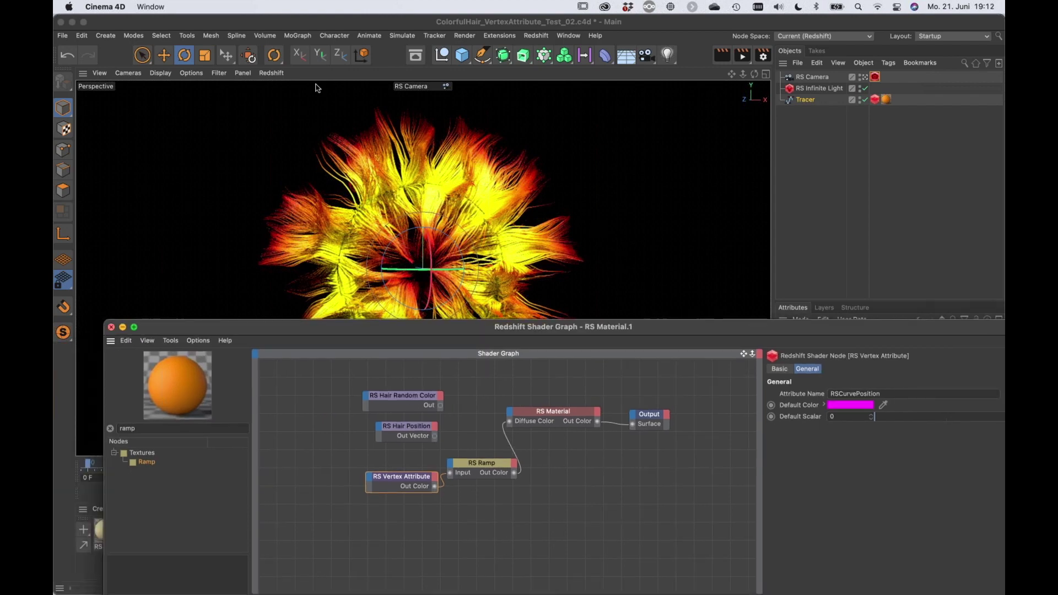